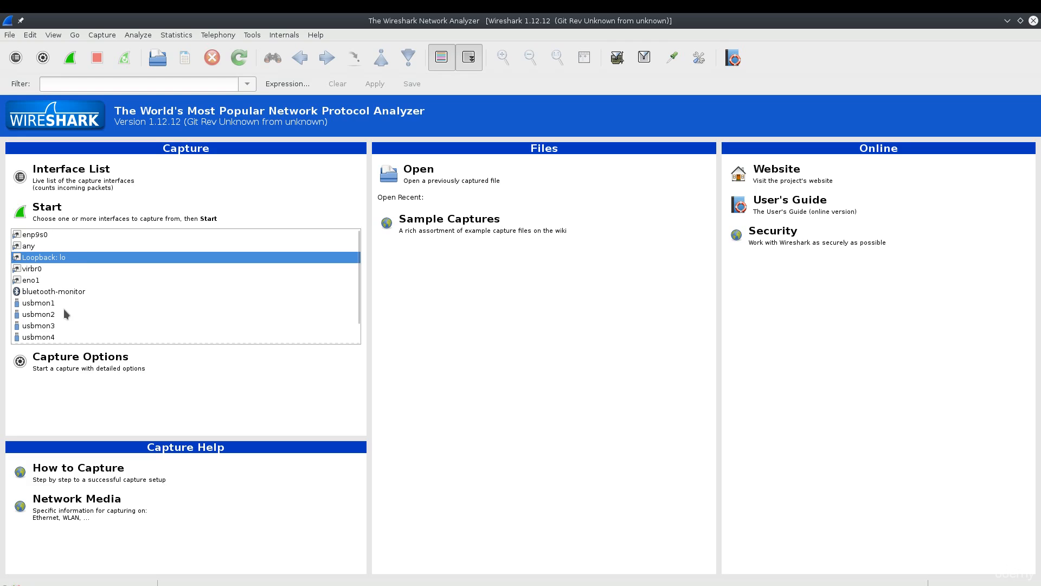
# Step: Start a live packet capture on the "any" interface
pyautogui.click(79, 291)
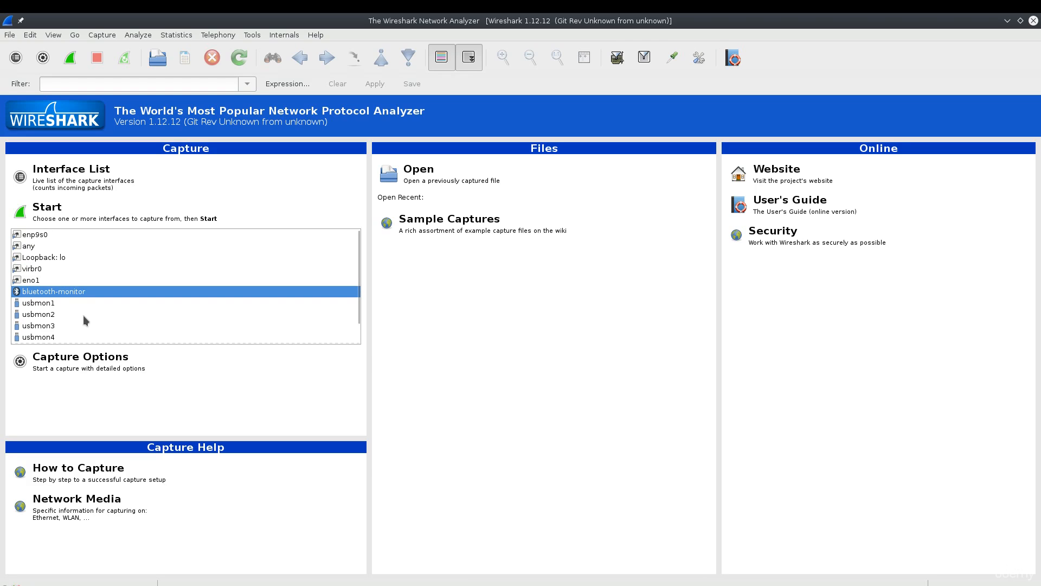
pyautogui.click(44, 245)
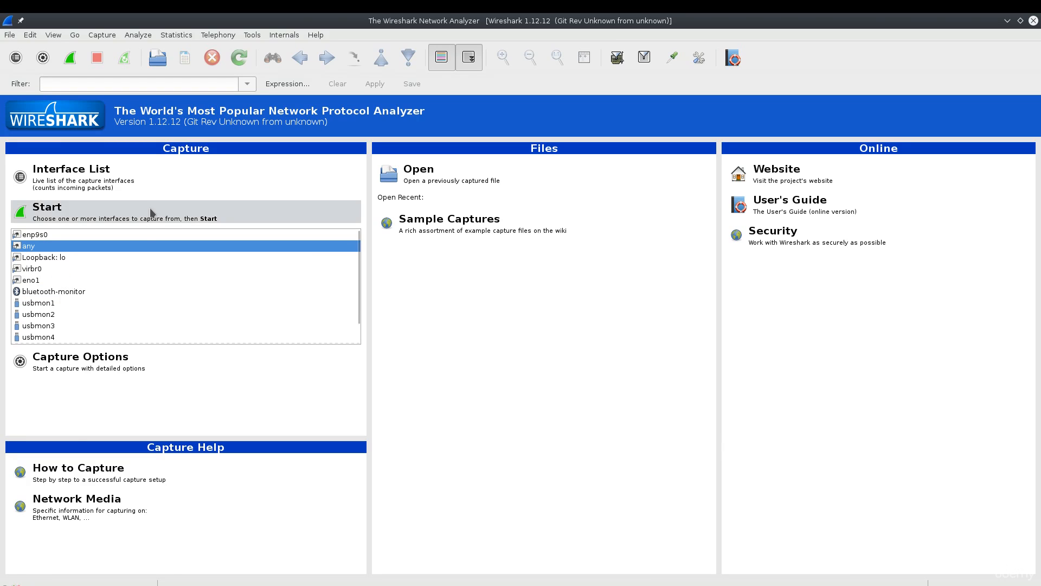
pyautogui.scroll(-1, 175, 316)
pyautogui.scroll(1, 176, 315)
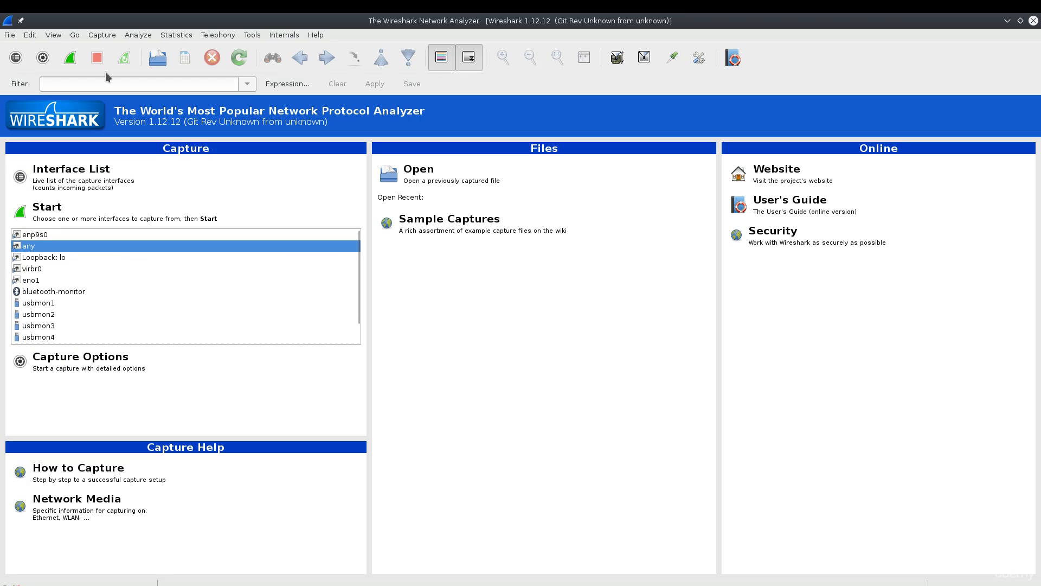
pyautogui.click(70, 58)
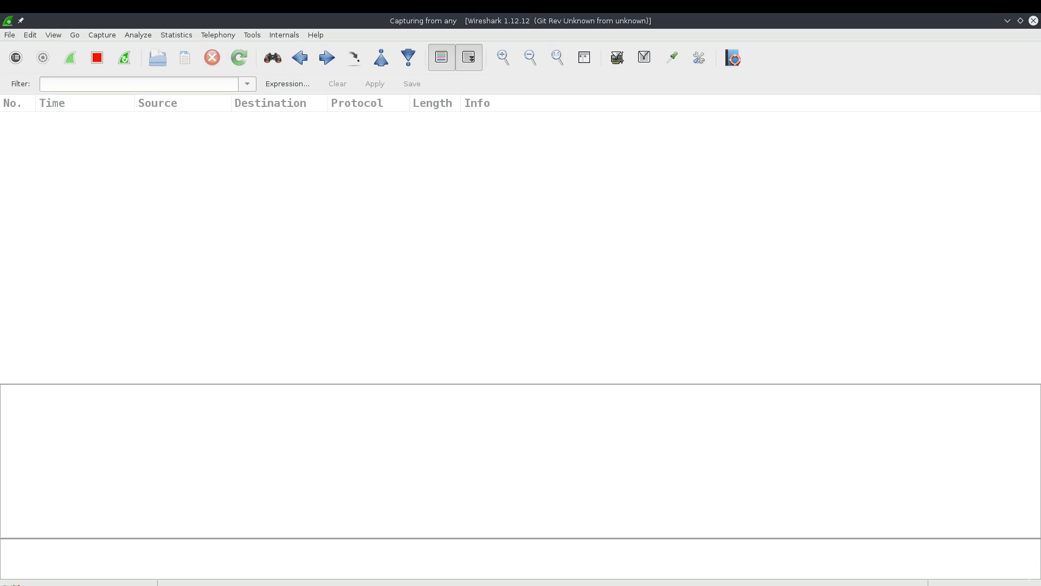
# Step: Switch to the Konsole terminal, ping google.com and stop the ping after three replies
pyautogui.moveTo(0, 76); pyautogui.dragTo(655, 380)
pyautogui.write('pi')
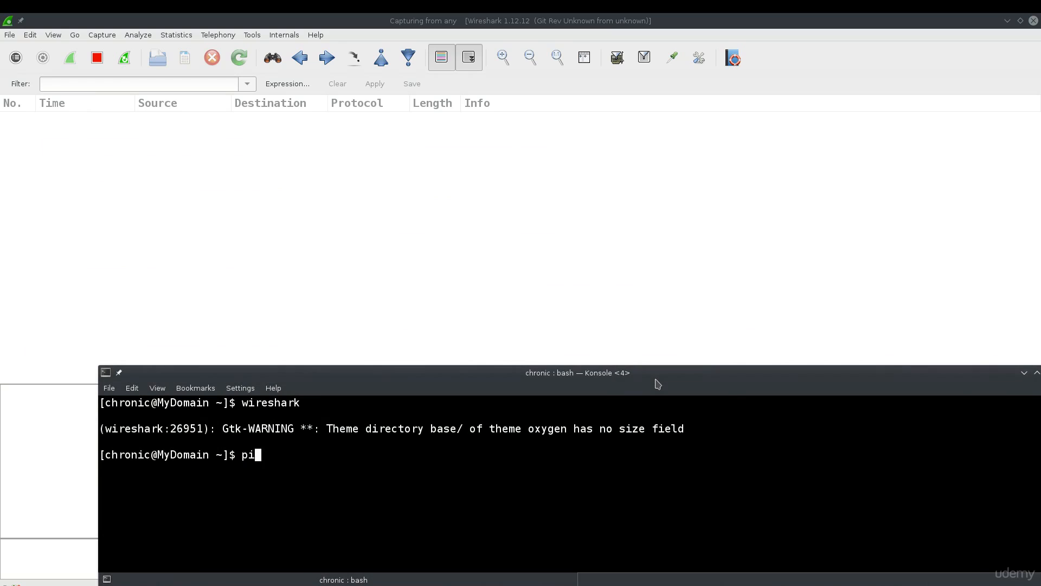
pyautogui.write('ng google.com')
pyautogui.press('Return')
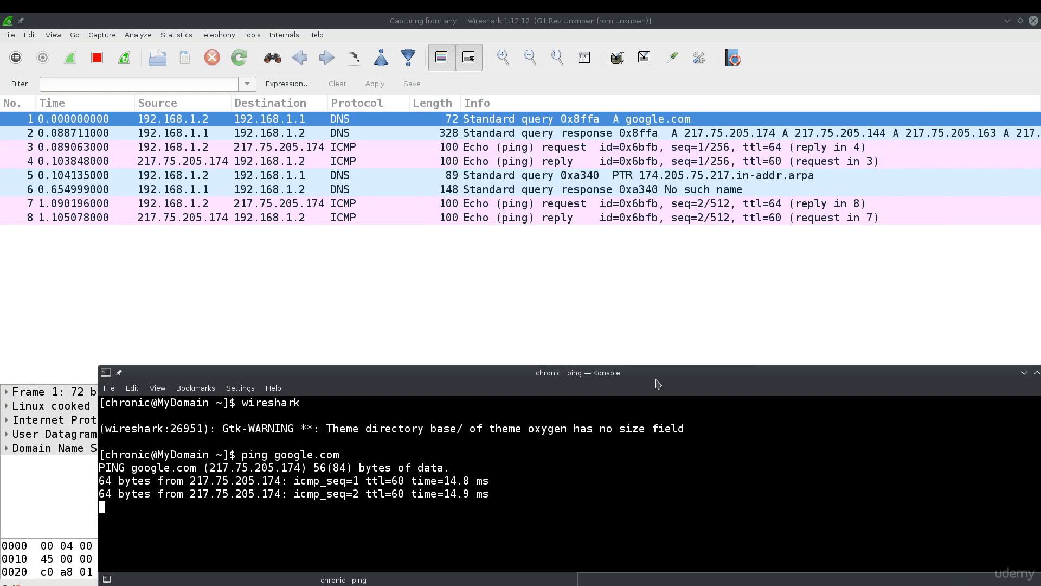
pyautogui.hotkey('ctrl', 'c')
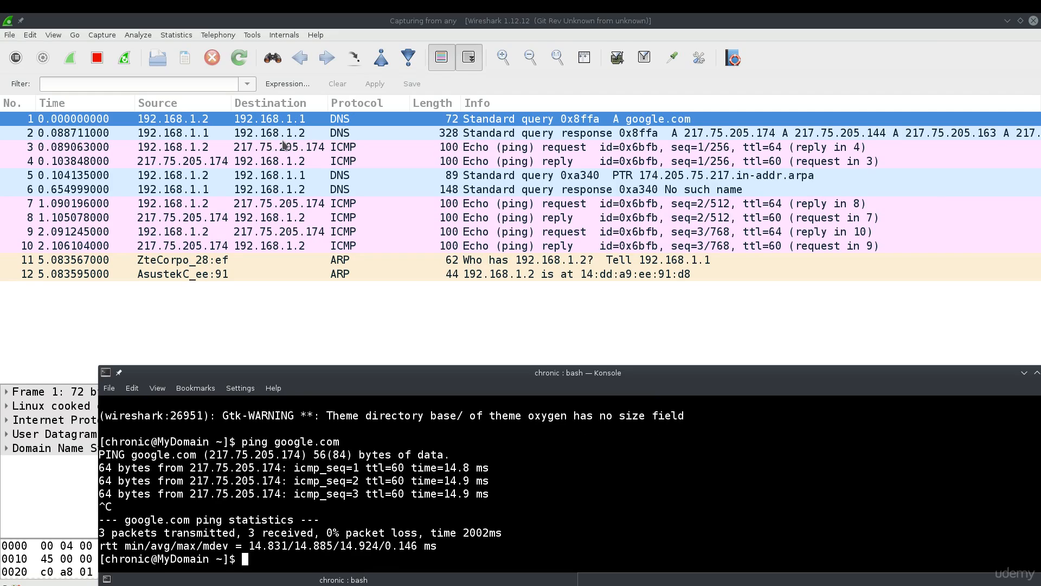
# Step: Examine the ping command and its replies in the terminal, and return to the Wireshark capture
pyautogui.moveTo(244, 441); pyautogui.dragTo(327, 444)
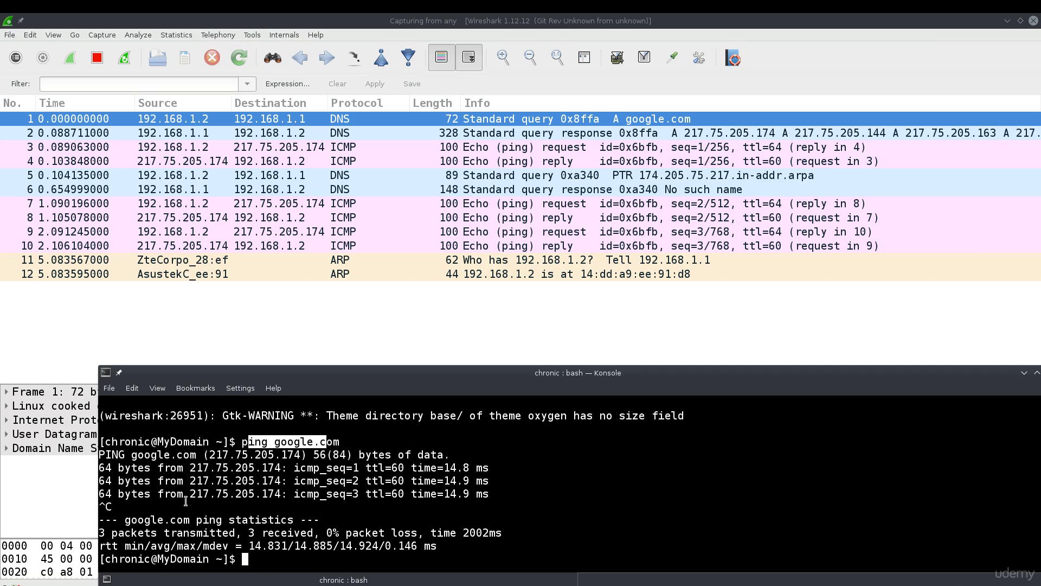
pyautogui.moveTo(125, 470); pyautogui.dragTo(500, 493)
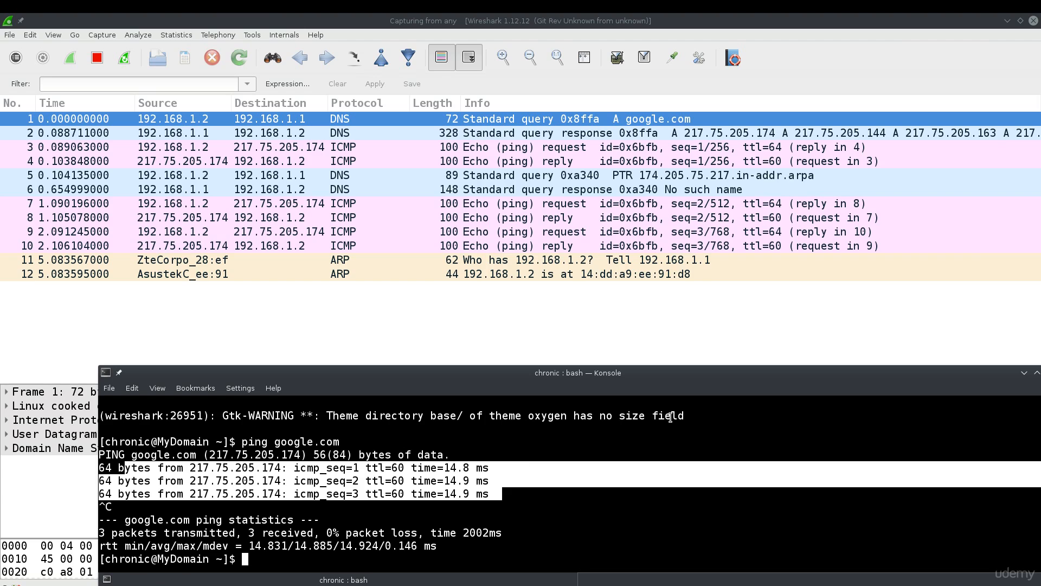
pyautogui.moveTo(654, 385); pyautogui.dragTo(0, 391)
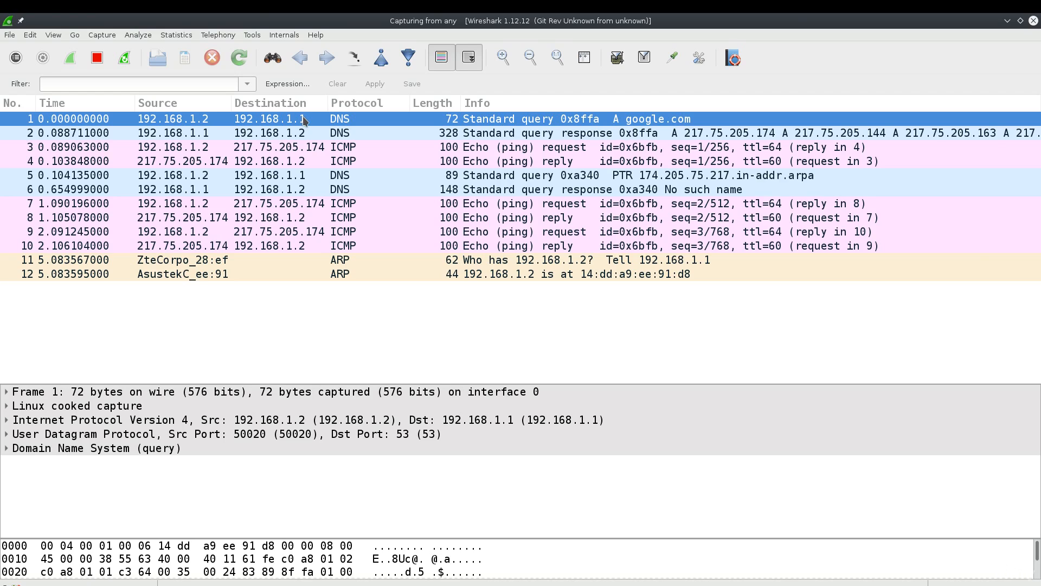
# Step: Launch Firefox to generate web traffic and move its window away from the Wireshark capture
pyautogui.click(186, 84)
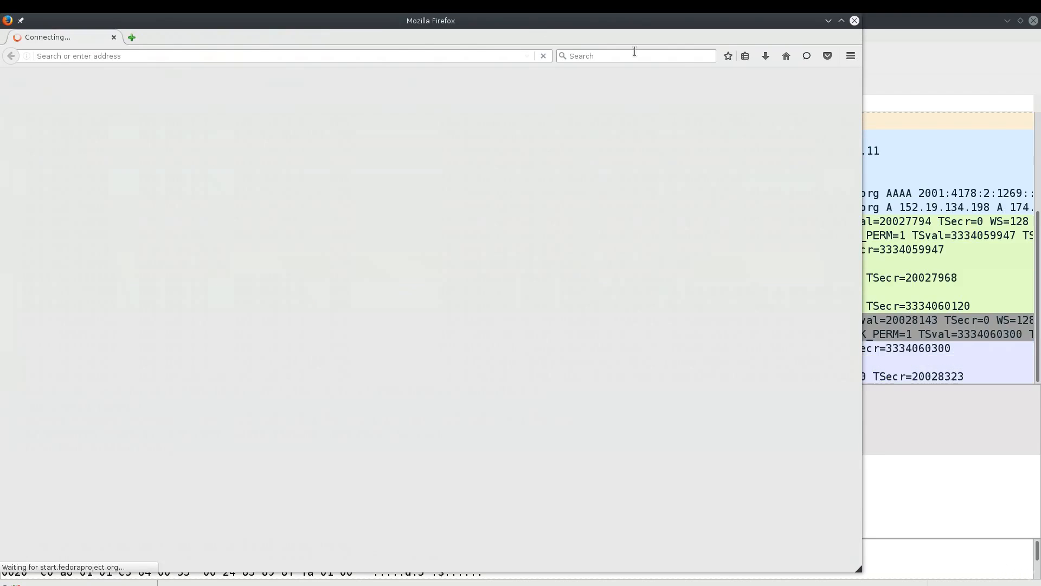
pyautogui.moveTo(512, 27); pyautogui.dragTo(1040, 20)
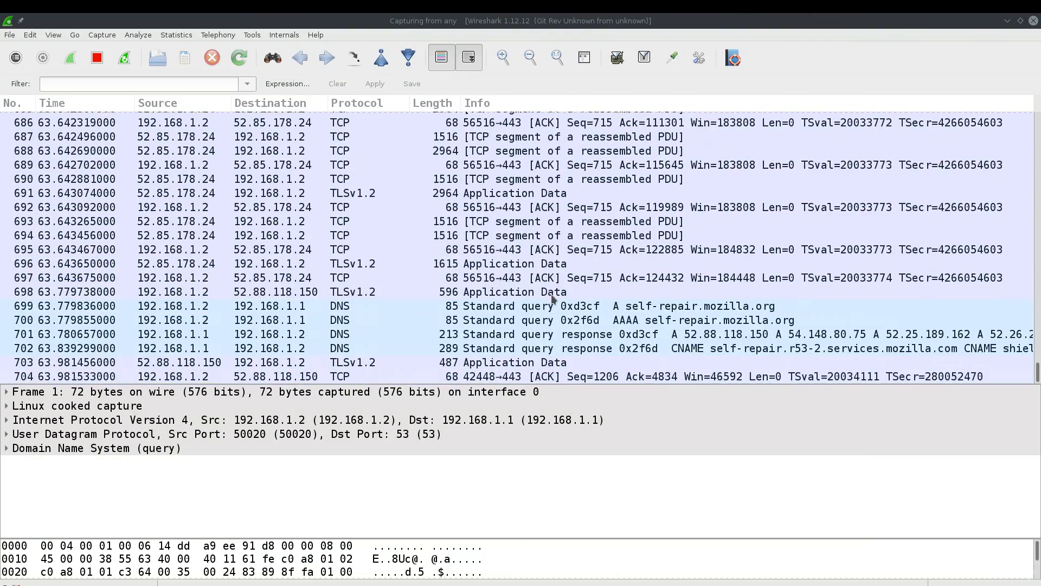
pyautogui.click(189, 86)
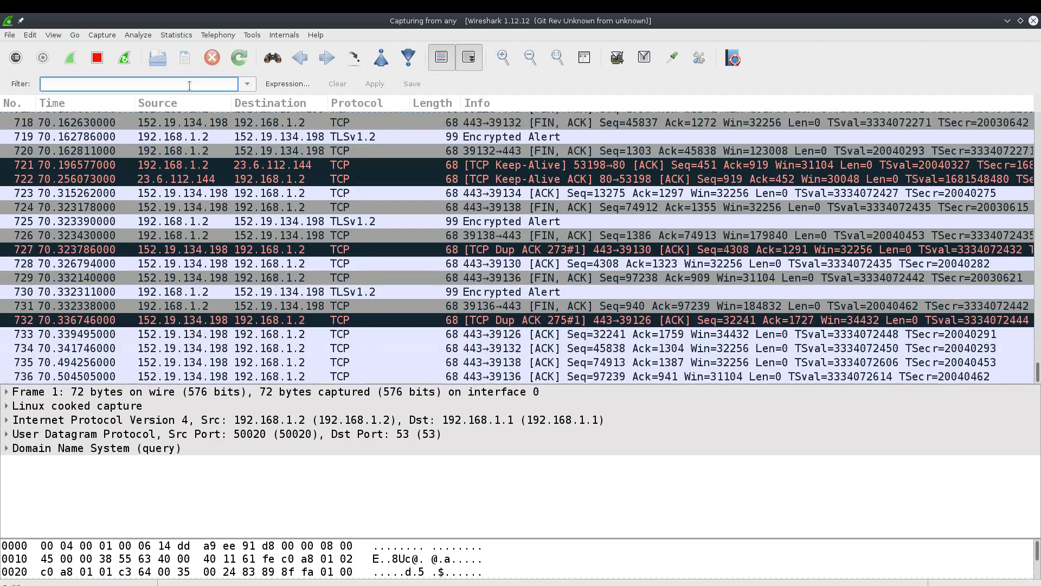
pyautogui.write('t')
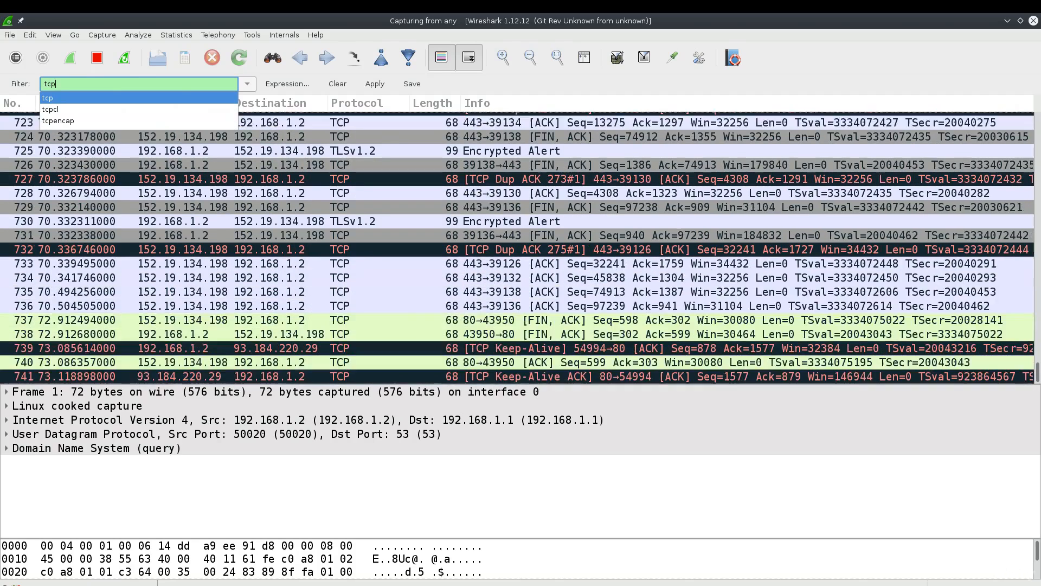
pyautogui.press('BackSpace')
pyautogui.write('udp')
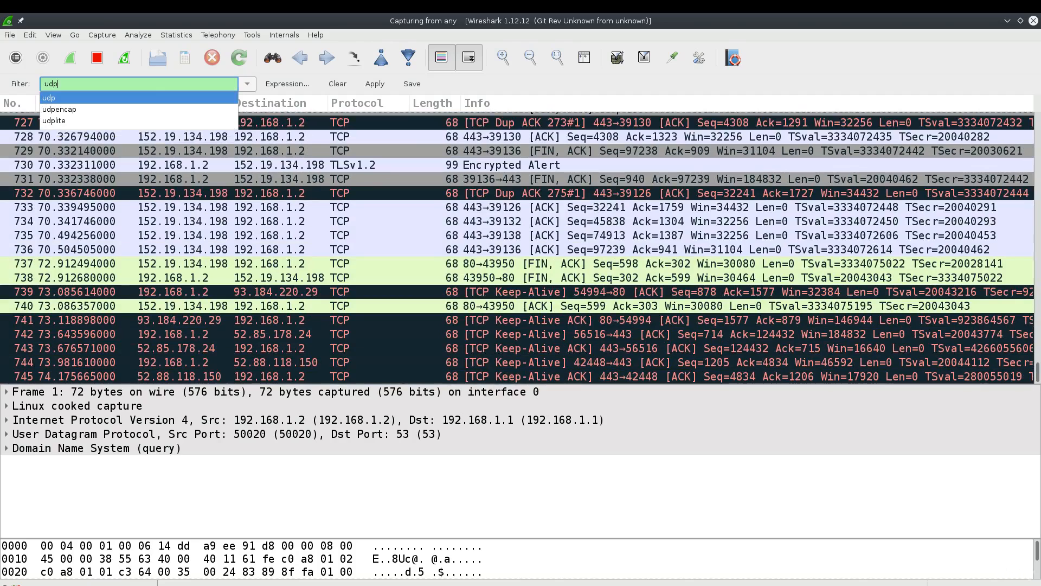
pyautogui.write('.')
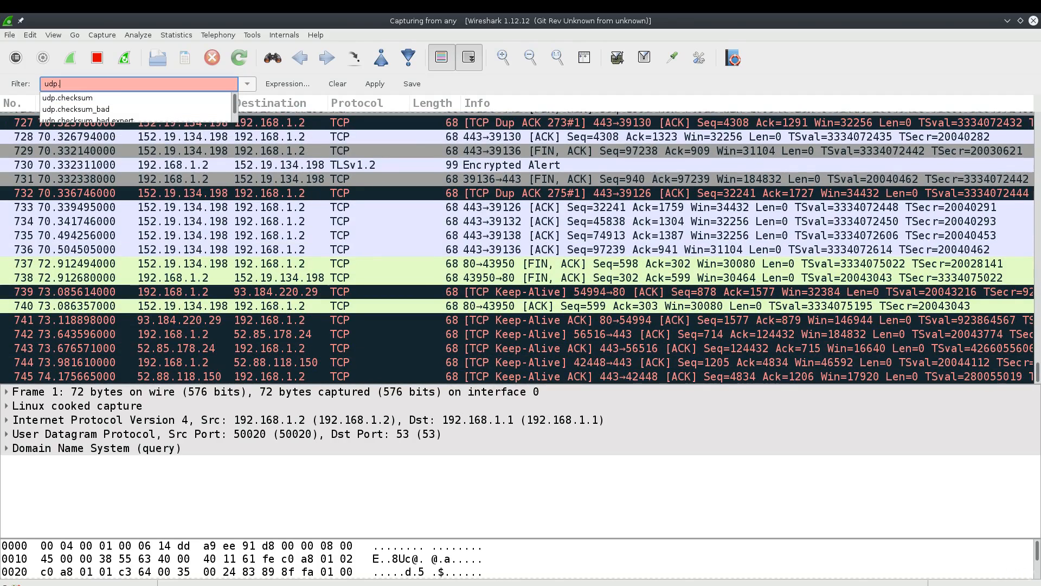
pyautogui.write('port eq')
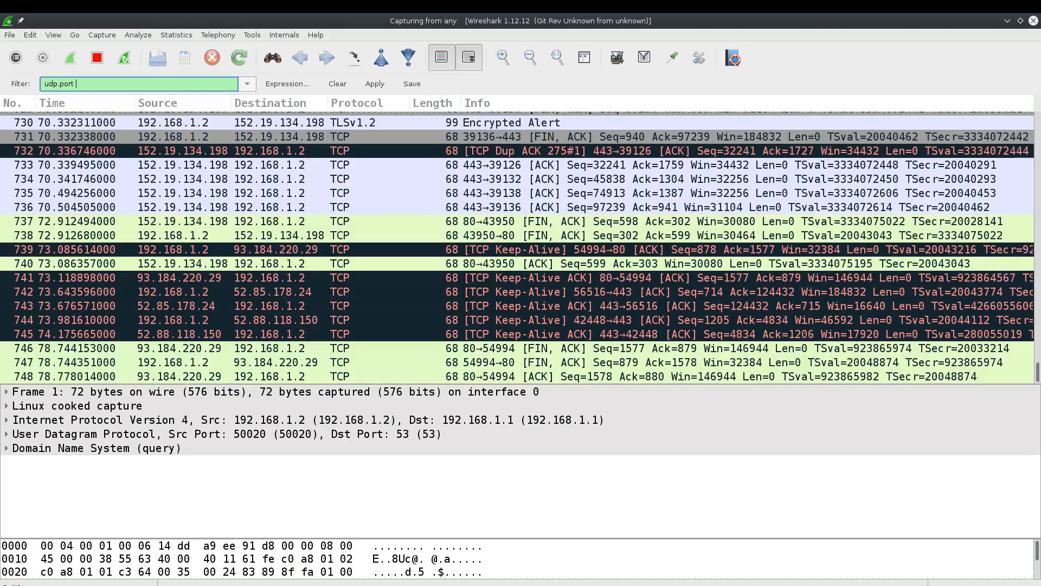
pyautogui.press('BackSpace')
pyautogui.press('BackSpace')
pyautogui.press('BackSpace')
pyautogui.press('BackSpace')
pyautogui.press('BackSpace')
pyautogui.press('BackSpace')
pyautogui.press('BackSpace')
pyautogui.press('BackSpace')
pyautogui.press('BackSpace')
pyautogui.press('BackSpace')
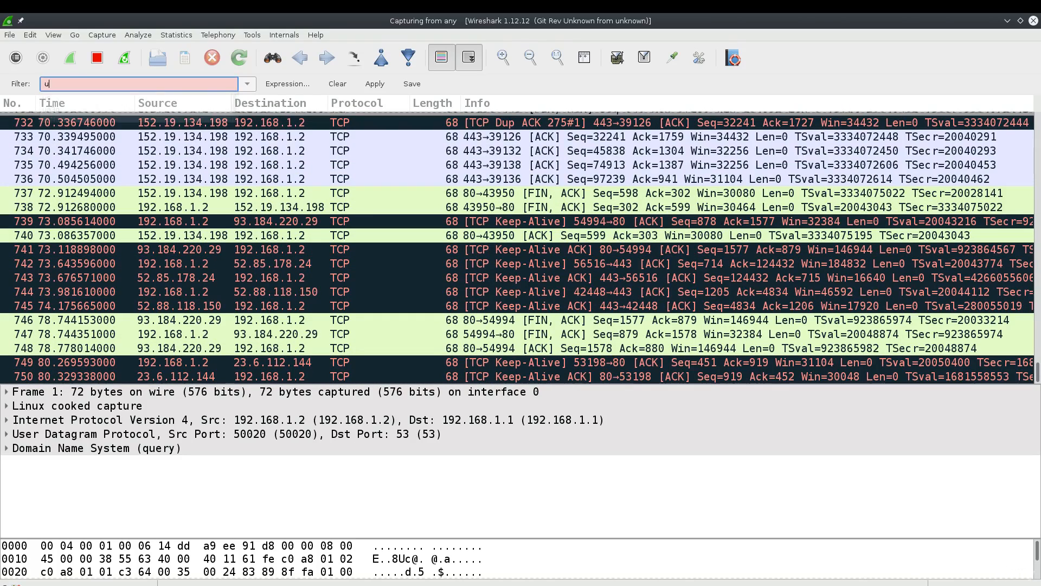
# Step: Apply the display filter udp.port eq 53 to the captured packets
pyautogui.write('dp')
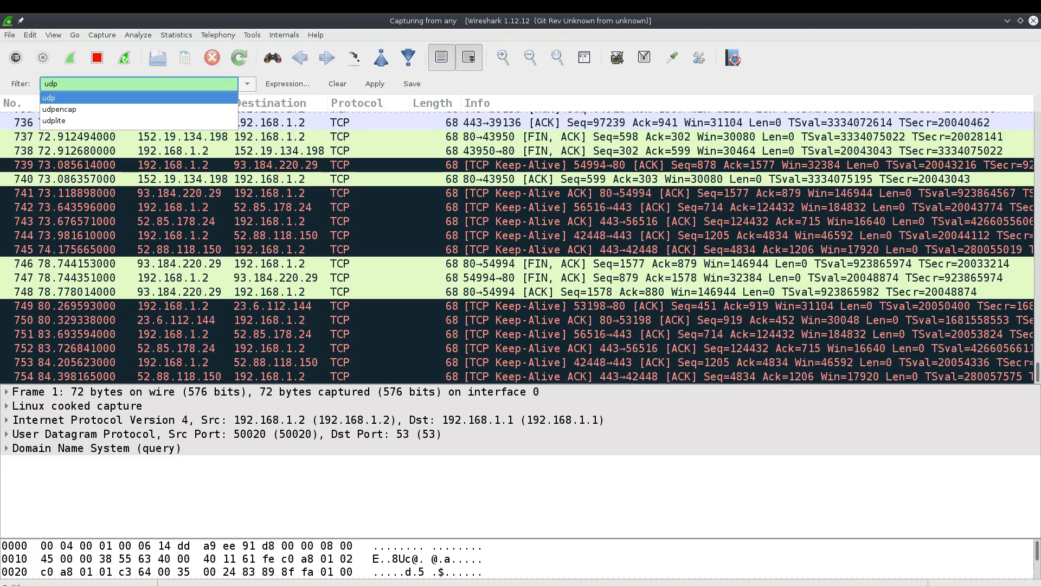
pyautogui.write('.port')
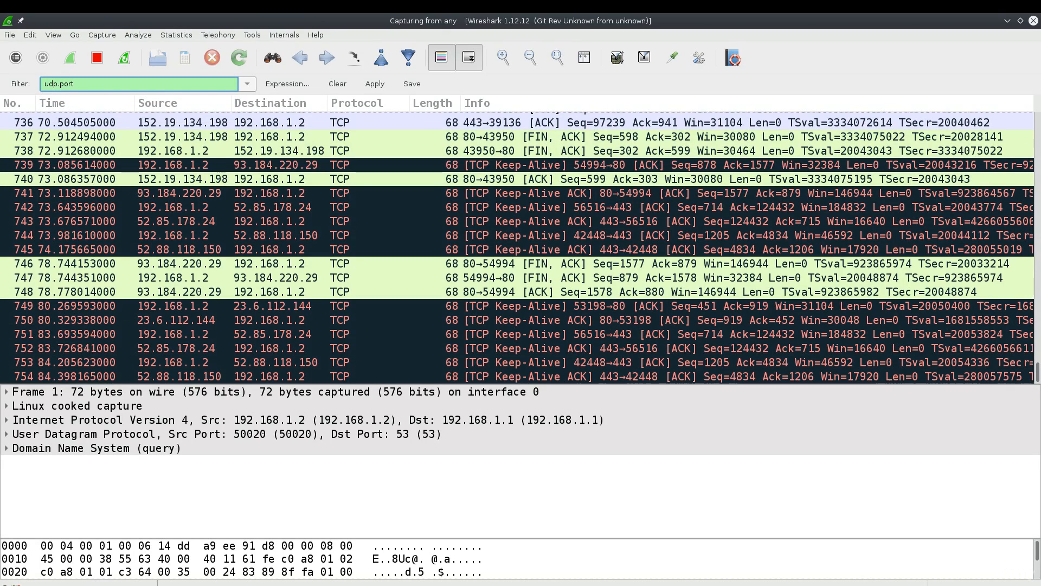
pyautogui.write(' eq')
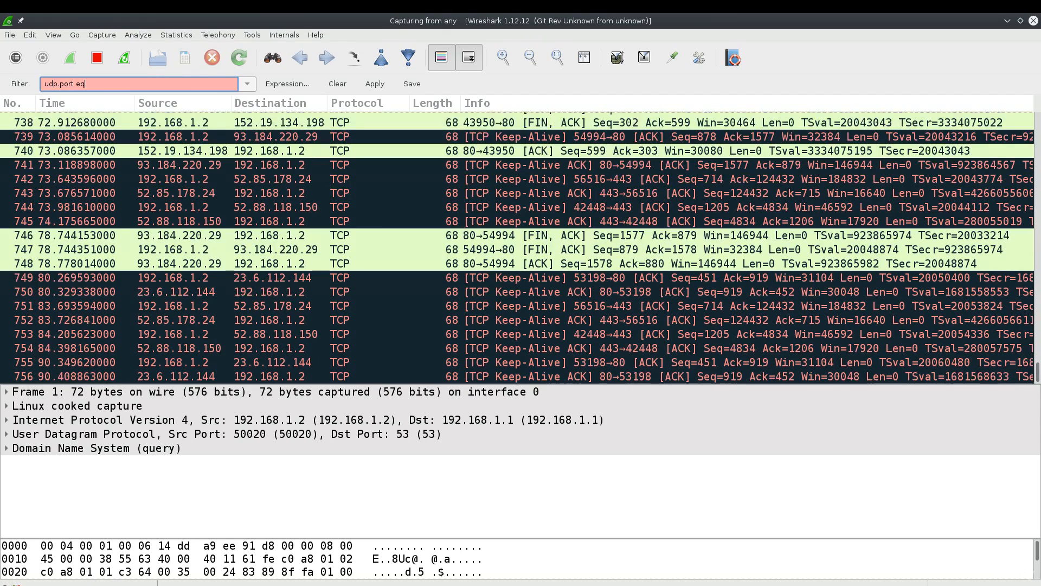
pyautogui.write(' 53')
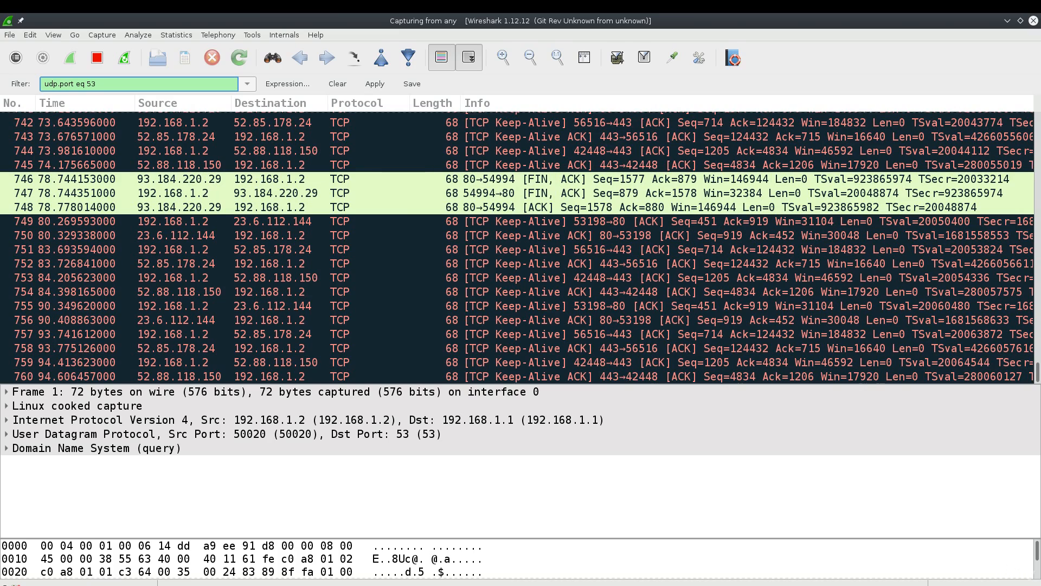
pyautogui.press('Return')
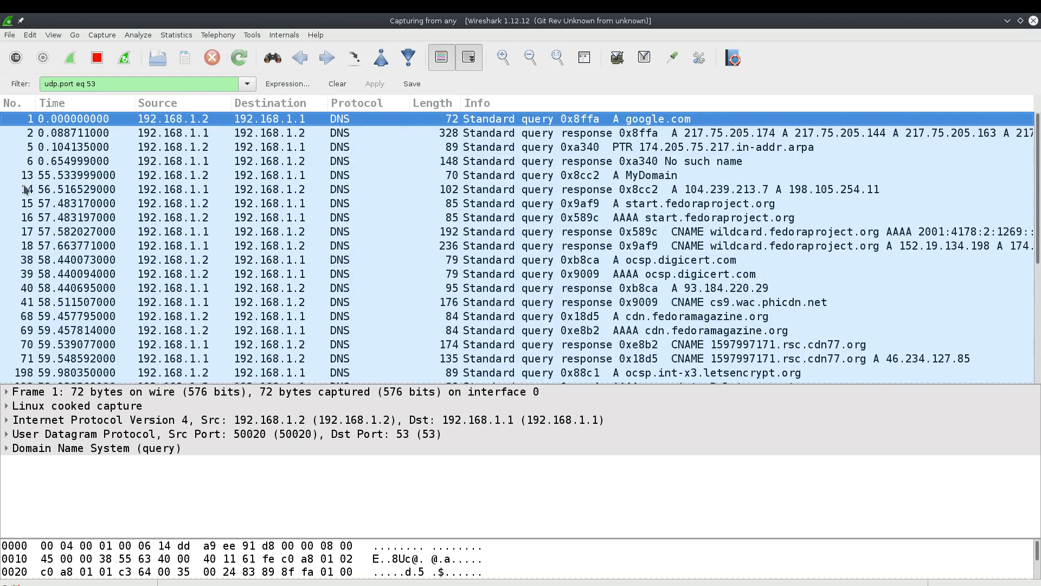
# Step: Examine the filtered DNS queries and responses, including the AAAA query for start.fedoraproject.org and the A query for ocsp.digicert.com
pyautogui.scroll(-6, 388, 345)
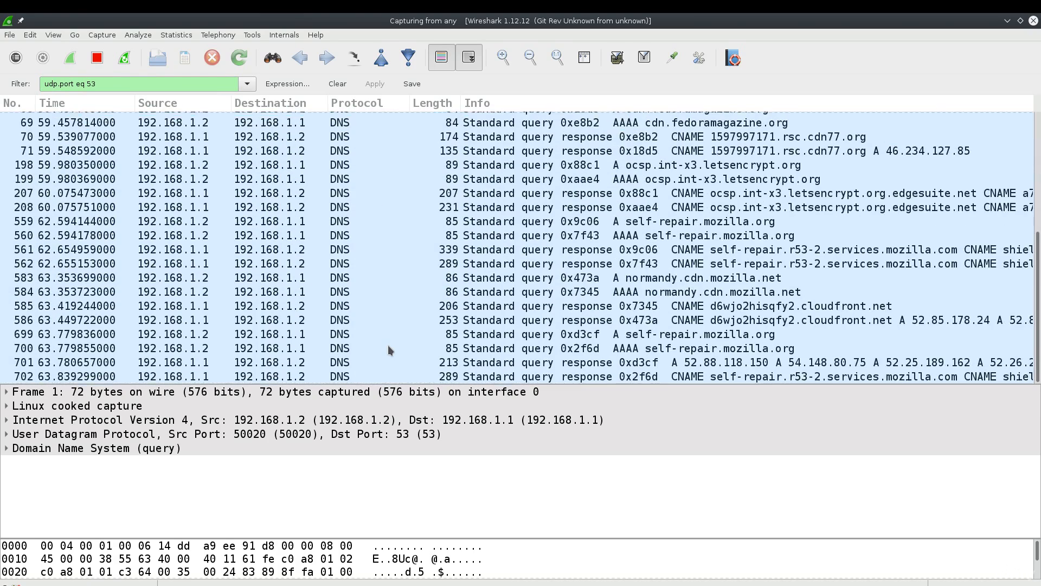
pyautogui.scroll(6, 388, 345)
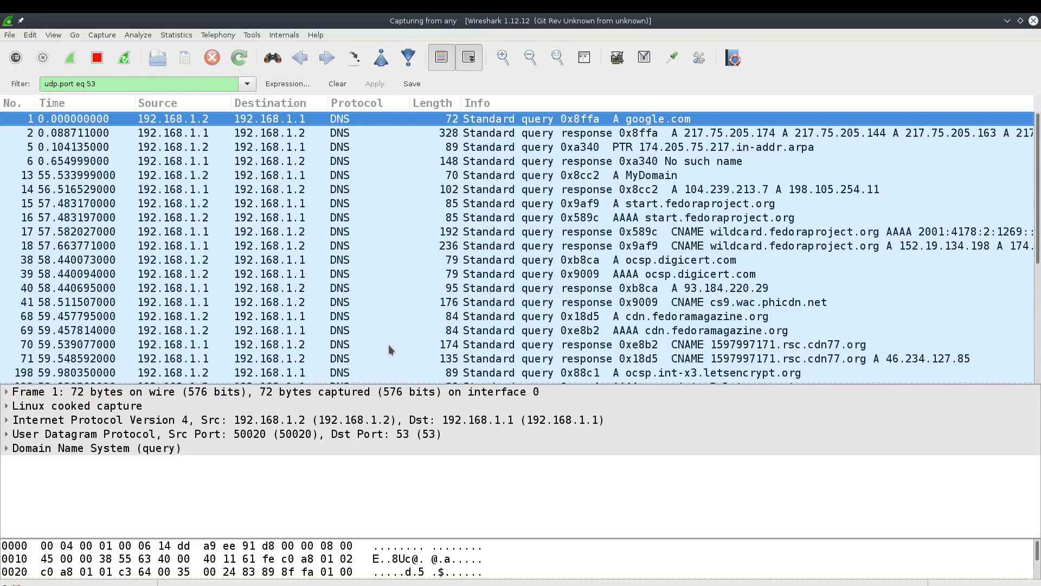
pyautogui.scroll(-5, 428, 140)
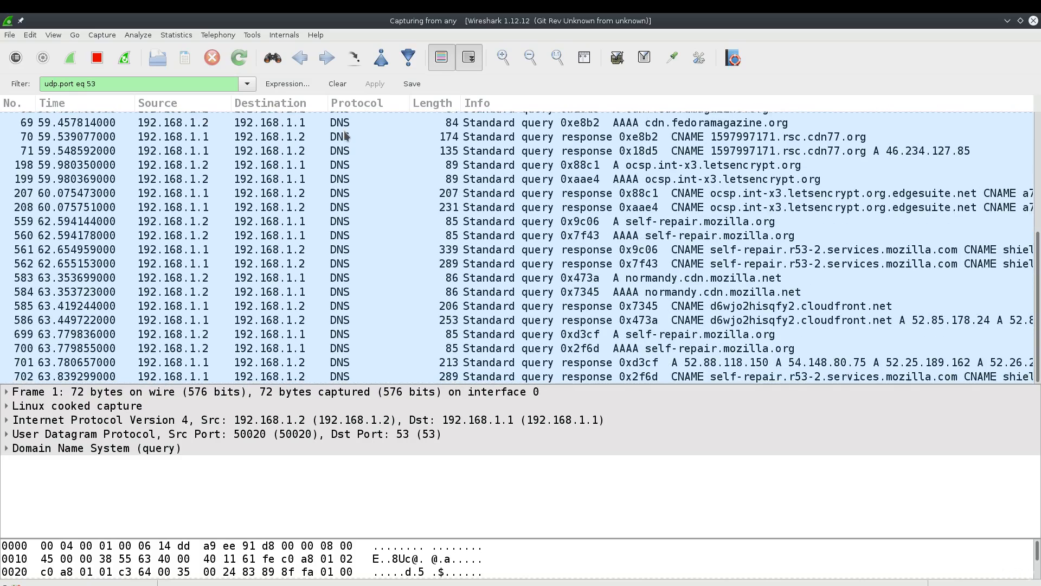
pyautogui.scroll(1, 346, 135)
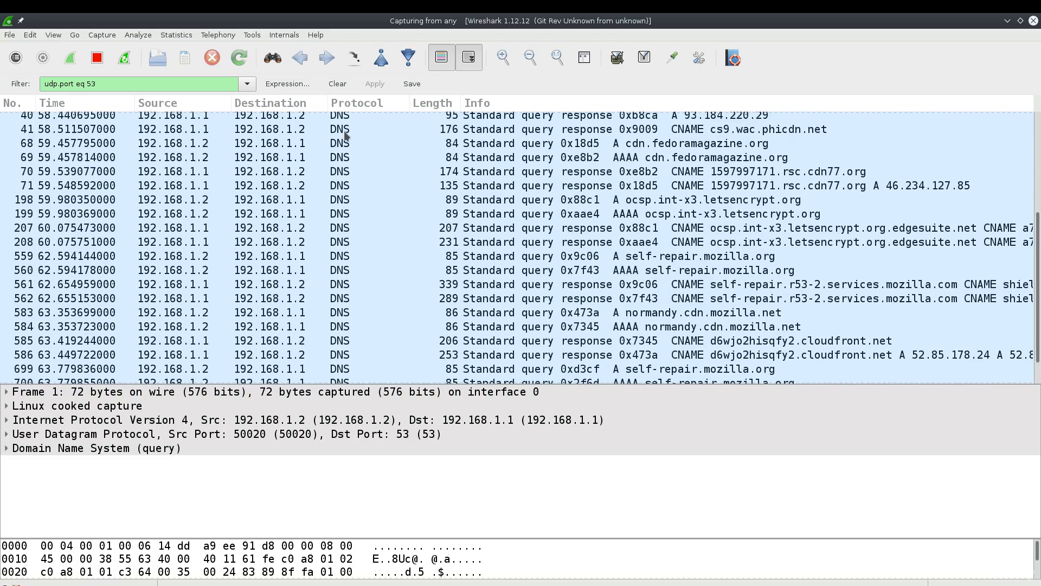
pyautogui.scroll(5, 346, 135)
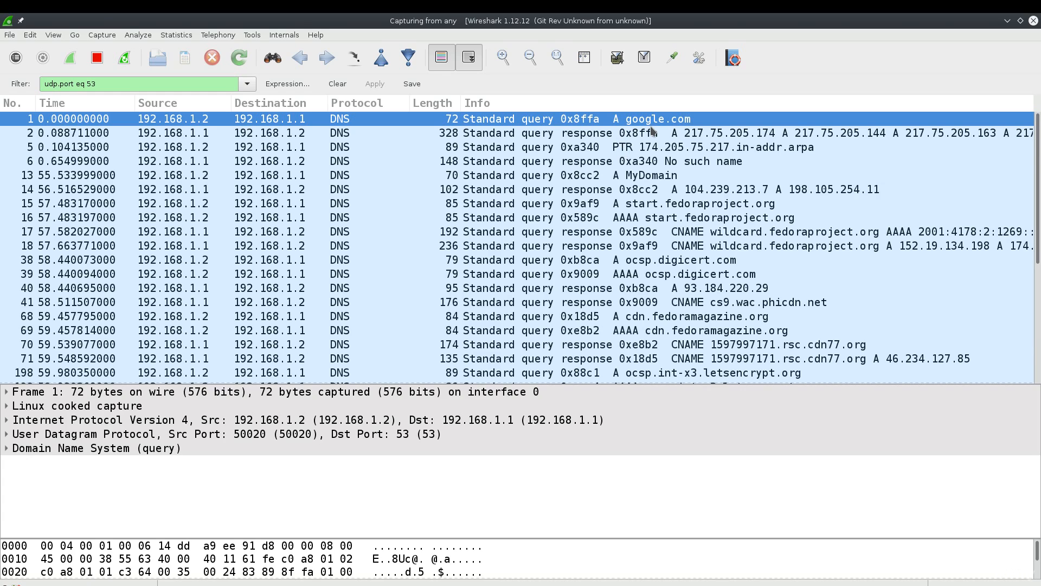
pyautogui.click(719, 221)
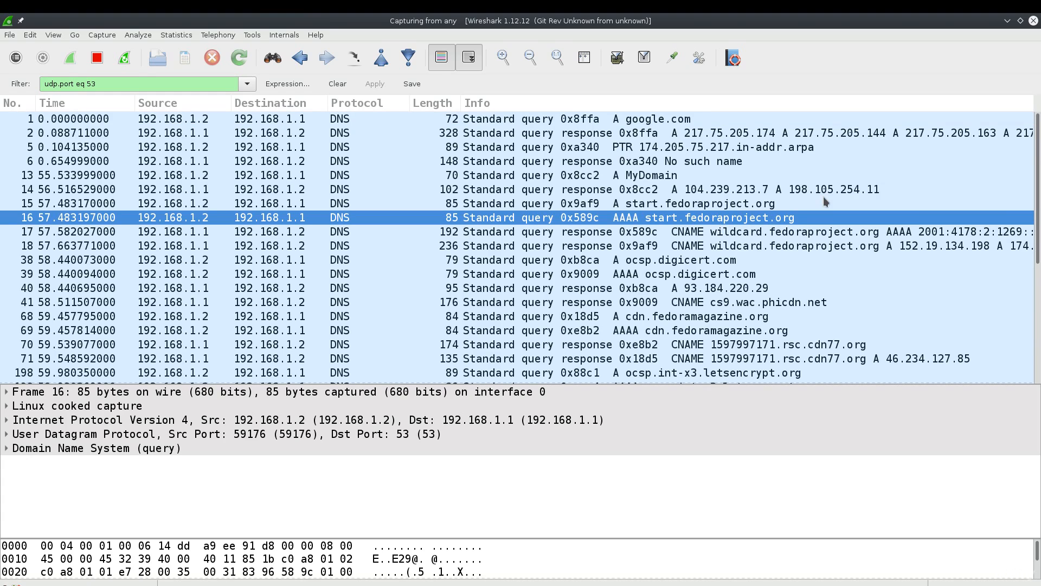
pyautogui.moveTo(1040, 34)
pyautogui.mouseDown()
pyautogui.moveTo(450, 25)
pyautogui.moveTo(1040, 26)
pyautogui.mouseUp()
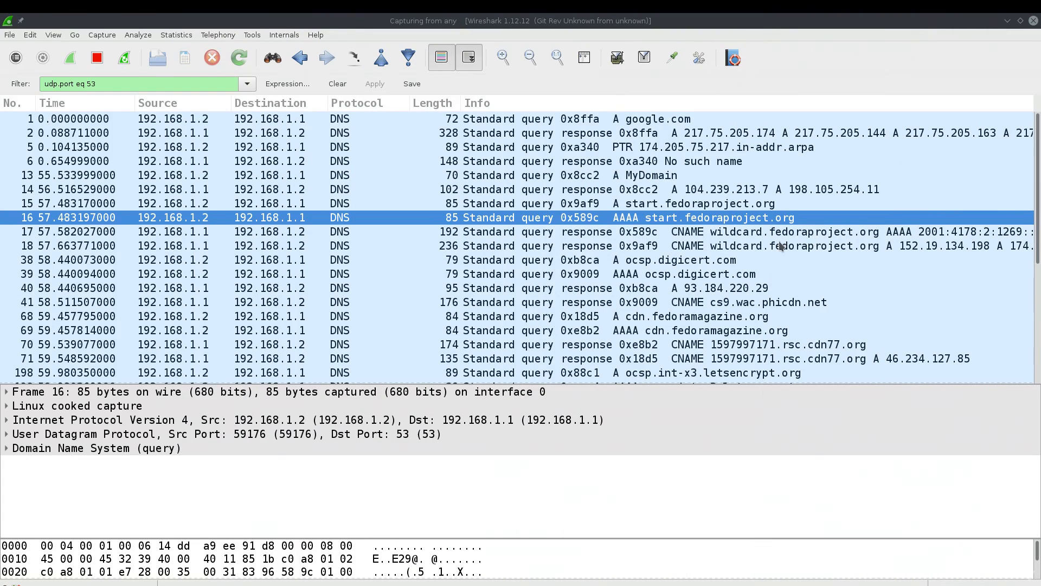
pyautogui.click(719, 265)
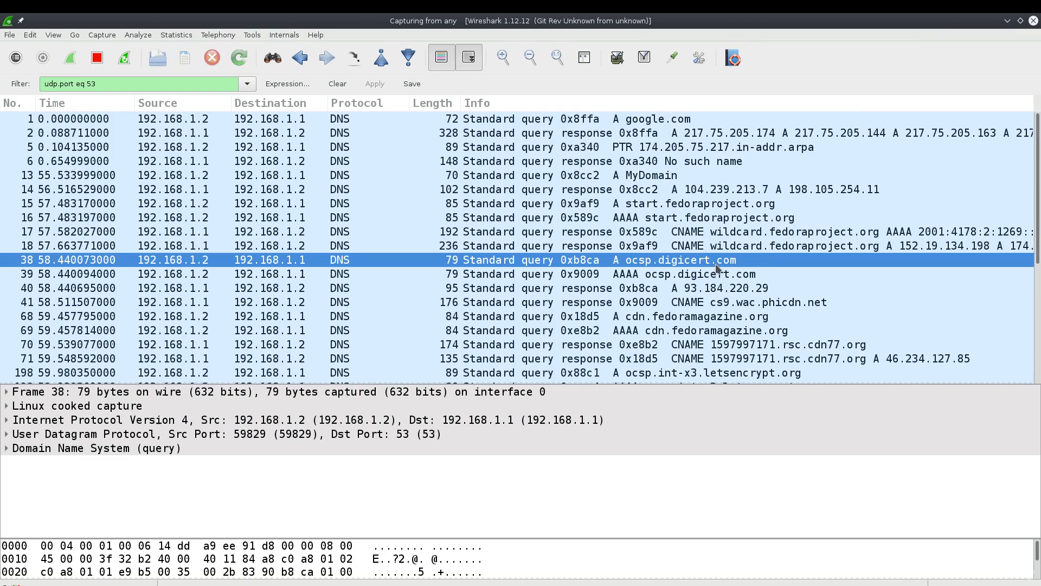
pyautogui.scroll(-5, 727, 357)
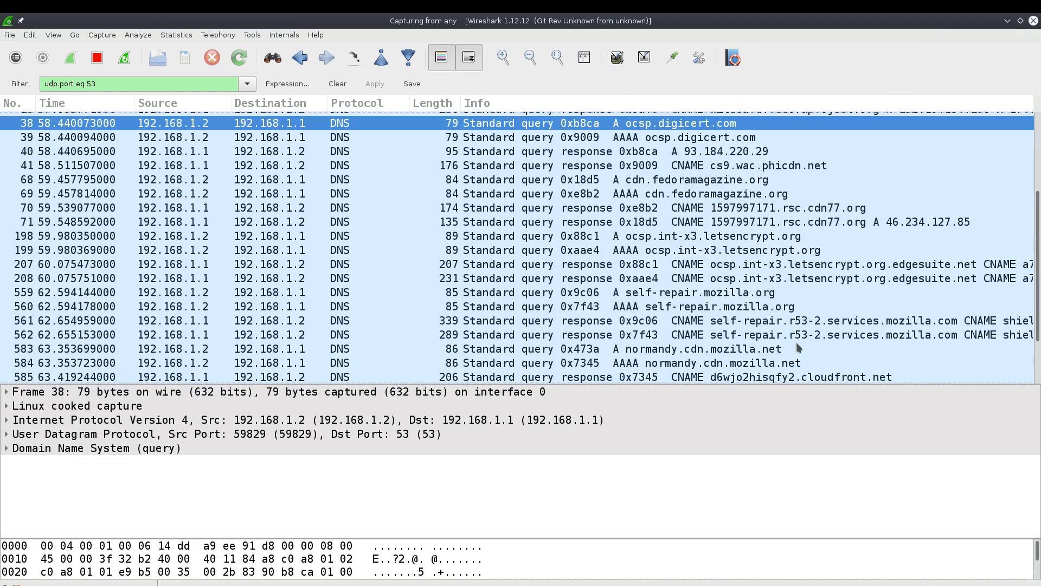
pyautogui.scroll(5, 565, 285)
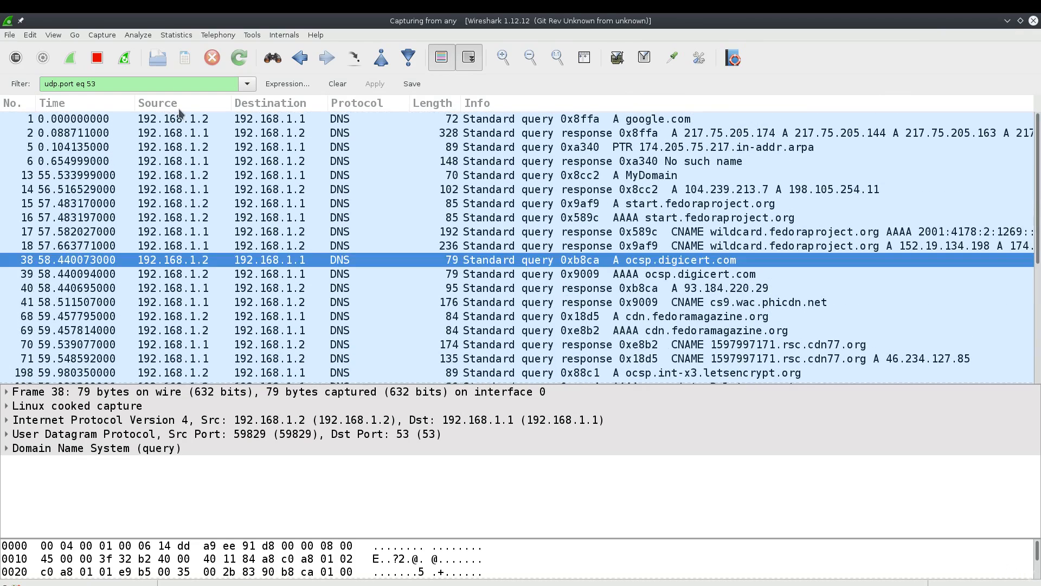
# Step: Change the port in the display filter so it reads udp.port eq 80, and apply it
pyautogui.click(135, 84)
pyautogui.press('BackSpace')
pyautogui.press('BackSpace')
pyautogui.write('8')
pyautogui.press('Return')
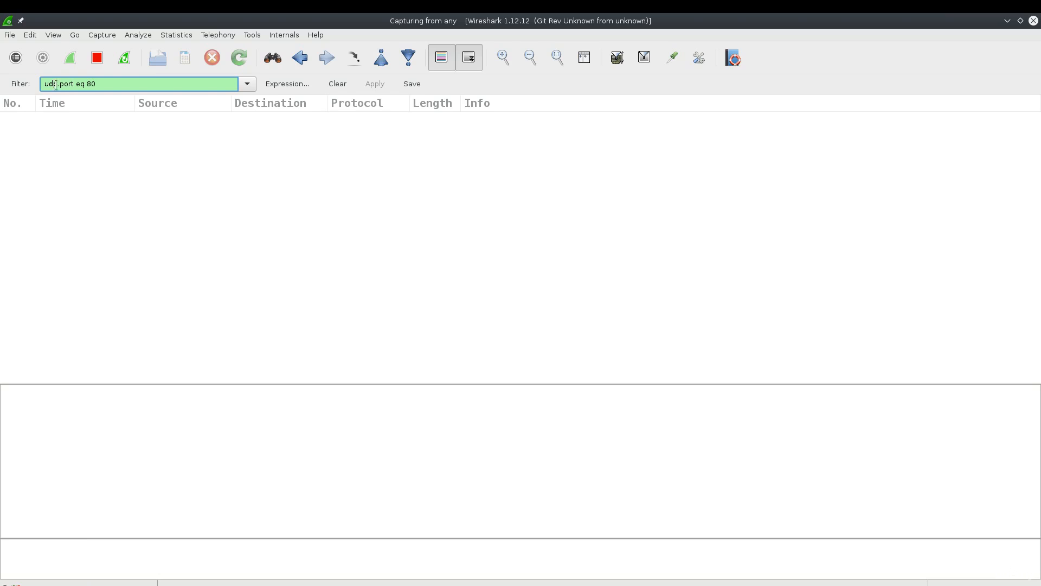
# Step: Change the protocol in the display filter from UDP to TCP so it reads tcp.port eq 80, and apply it
pyautogui.press('BackSpace')
pyautogui.press('BackSpace')
pyautogui.press('BackSpace')
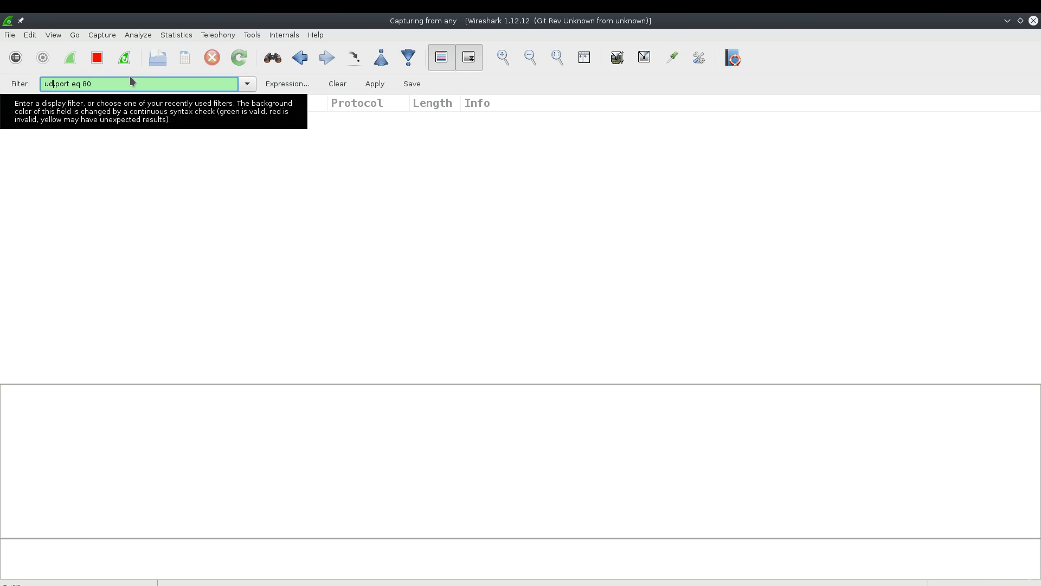
pyautogui.write('tcp')
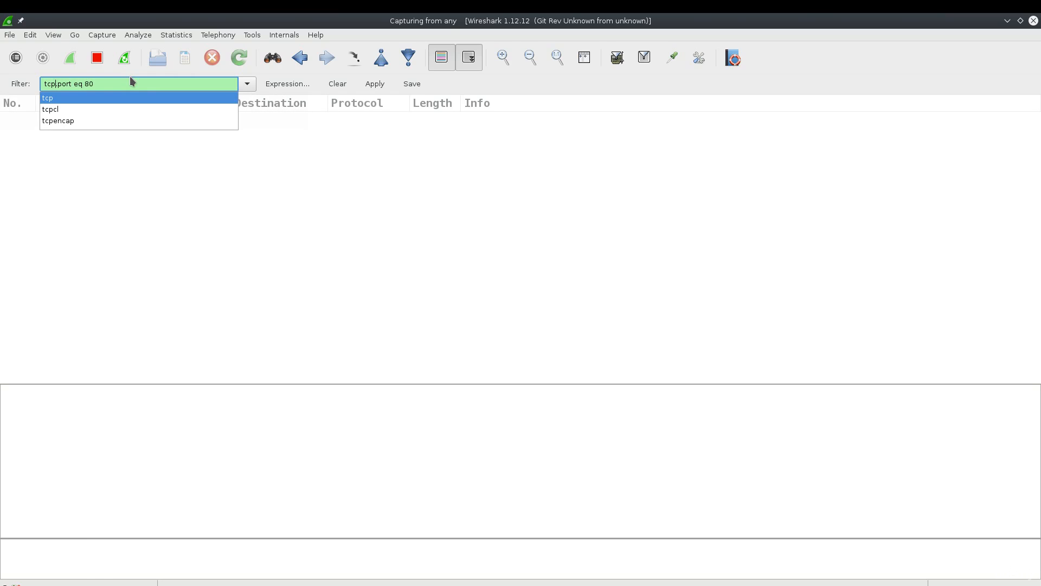
pyautogui.press('Return')
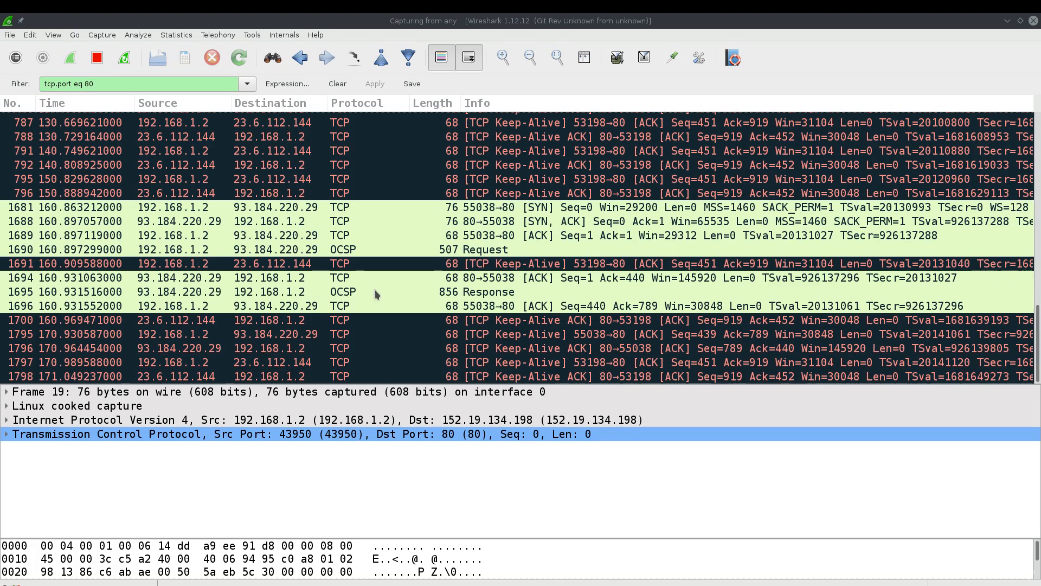
# Step: Change the display filter to udp.port eq 53, apply it, and turn off automatic scrolling of the live capture
pyautogui.click(146, 82)
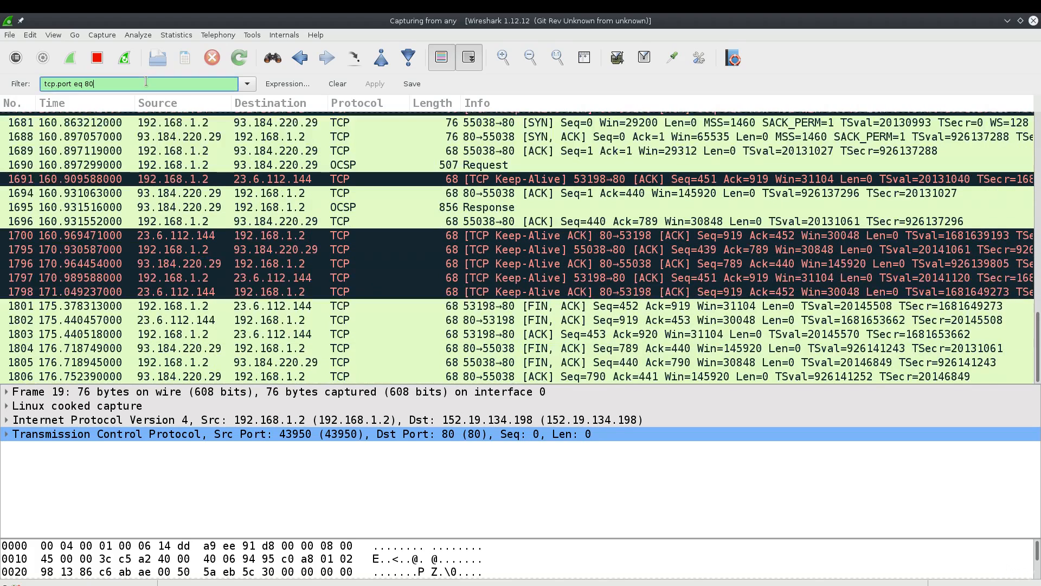
pyautogui.press('BackSpace')
pyautogui.press('BackSpace')
pyautogui.press('BackSpace')
pyautogui.write('udp')
pyautogui.press('BackSpace')
pyautogui.press('BackSpace')
pyautogui.write('53')
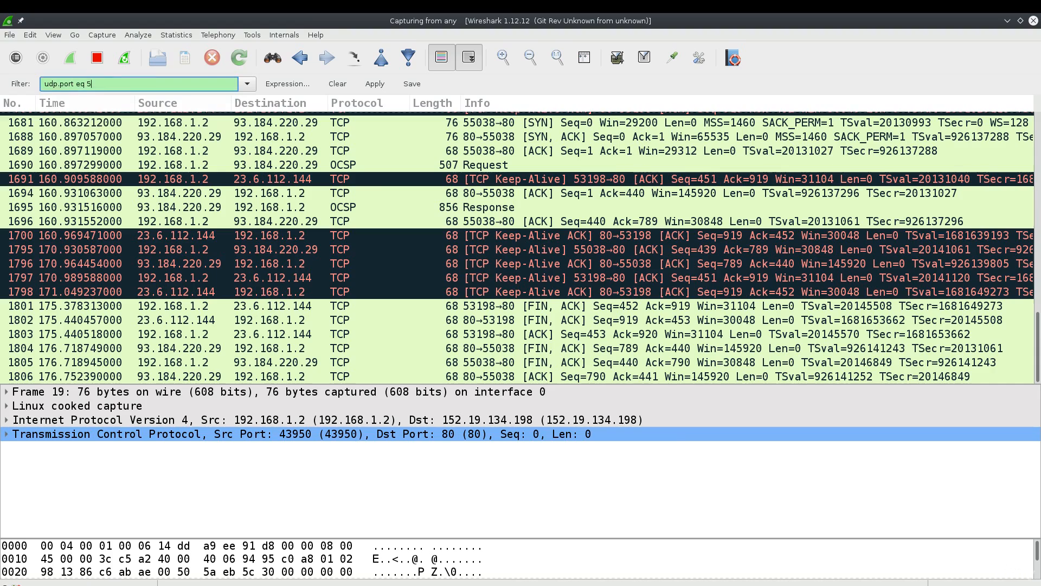
pyautogui.press('Return')
pyautogui.click(468, 57)
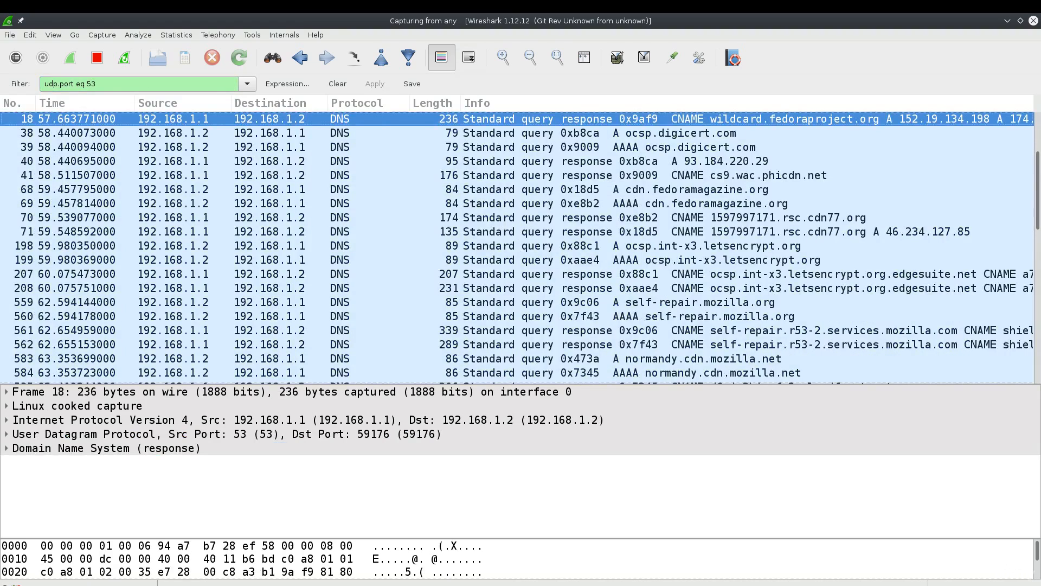
pyautogui.scroll(-20, 732, 228)
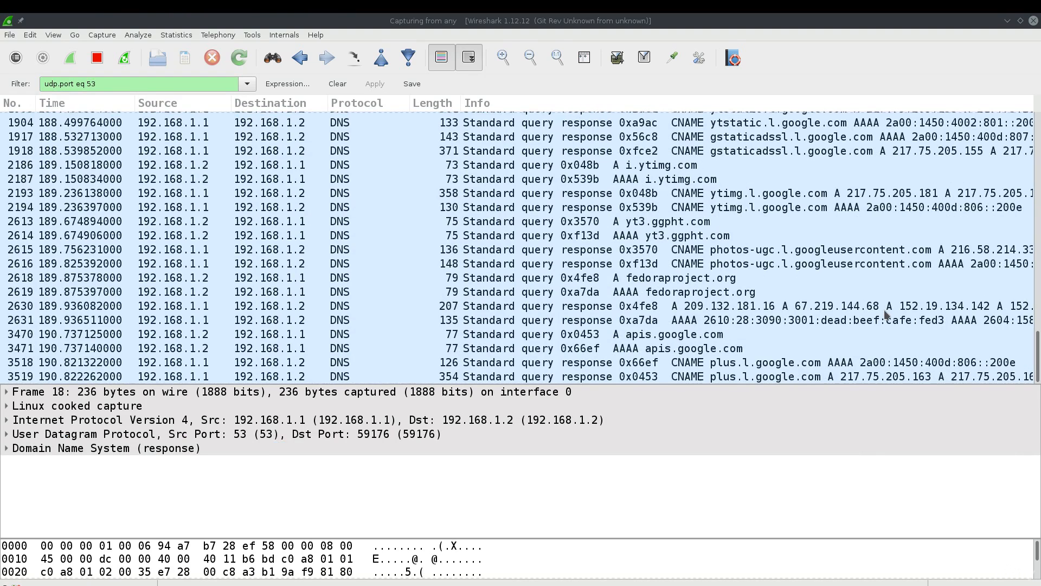
pyautogui.scroll(3, 884, 313)
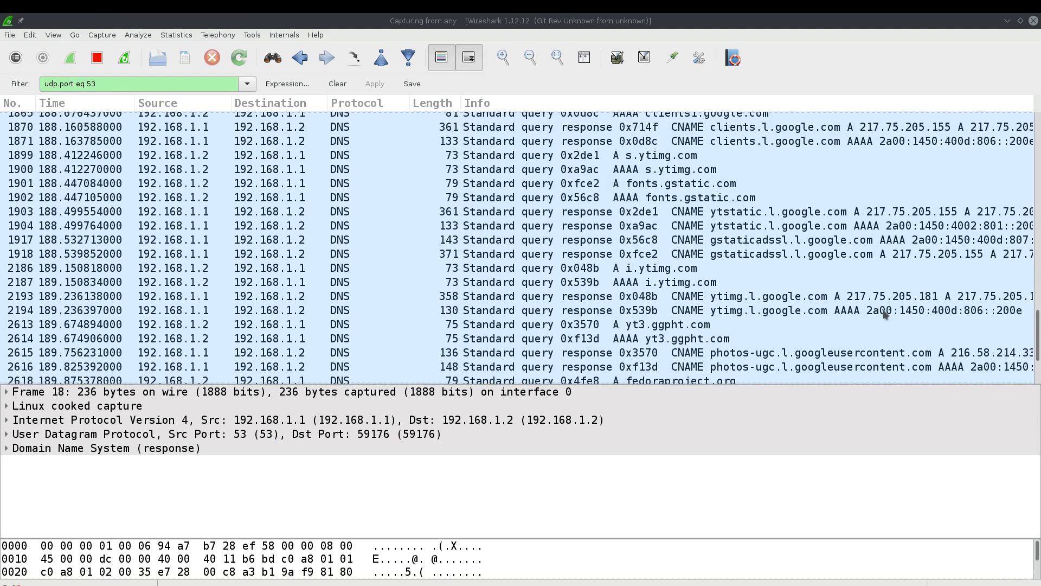
pyautogui.scroll(2, 757, 223)
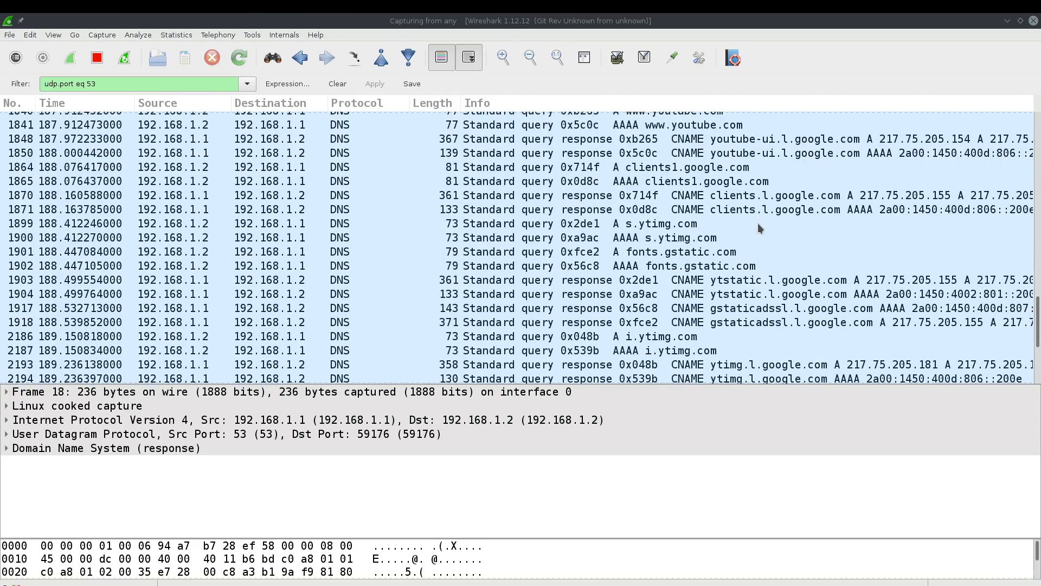
pyautogui.click(782, 139)
pyautogui.scroll(3, 775, 149)
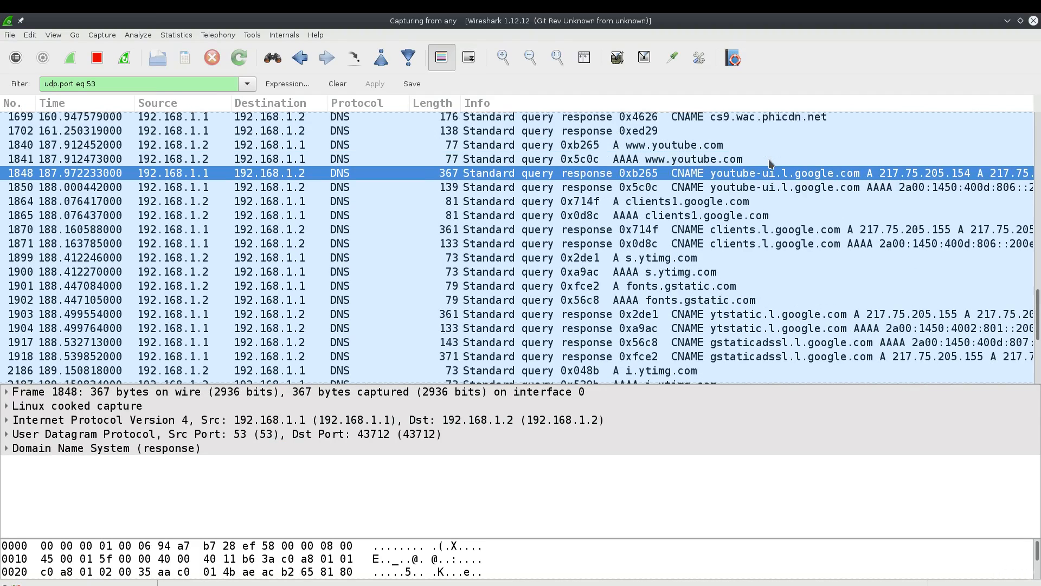
pyautogui.scroll(2, 723, 227)
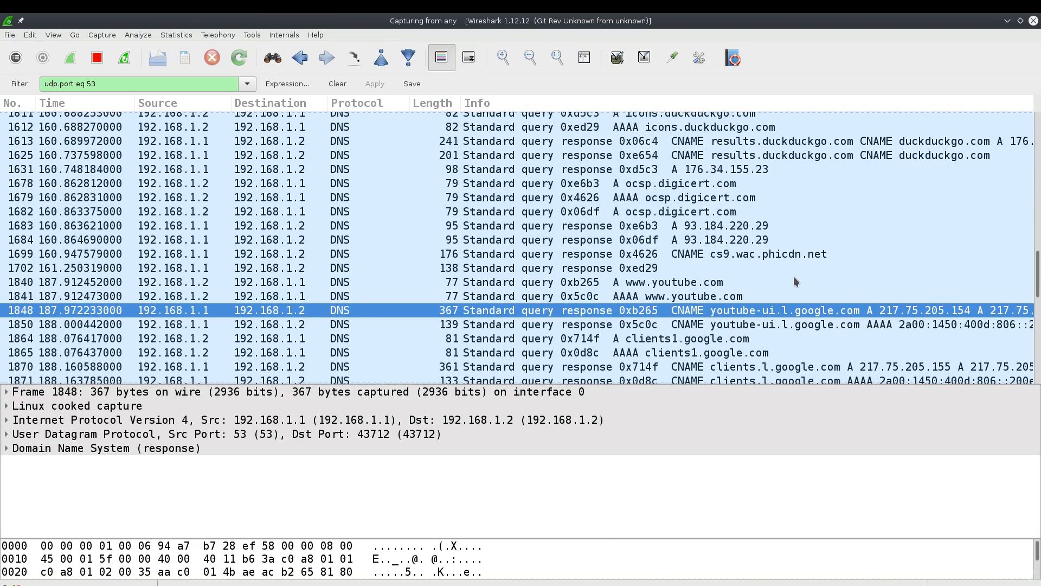
pyautogui.scroll(-15, 779, 295)
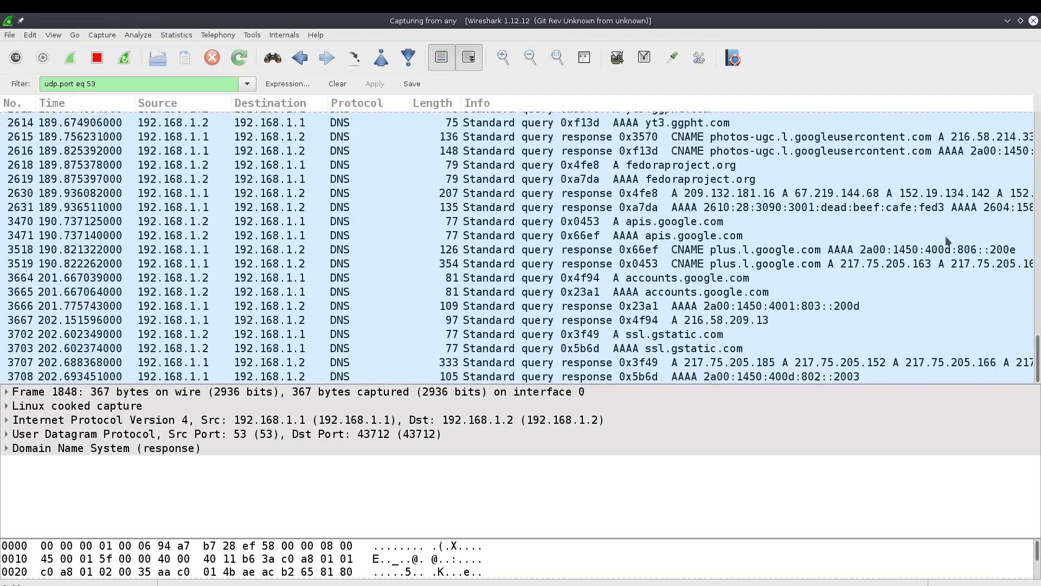
pyautogui.scroll(14, 946, 241)
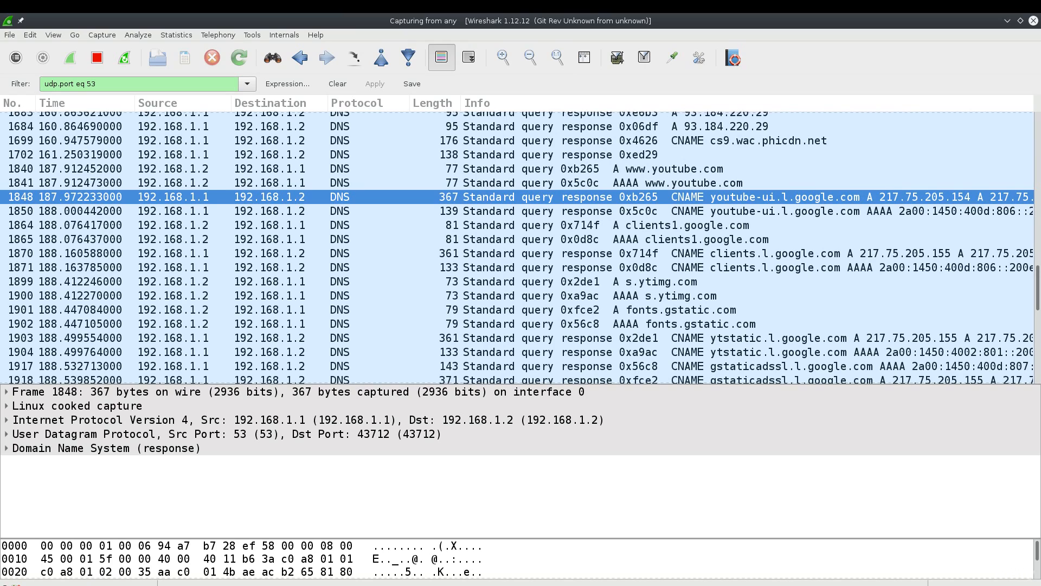
pyautogui.click(118, 84)
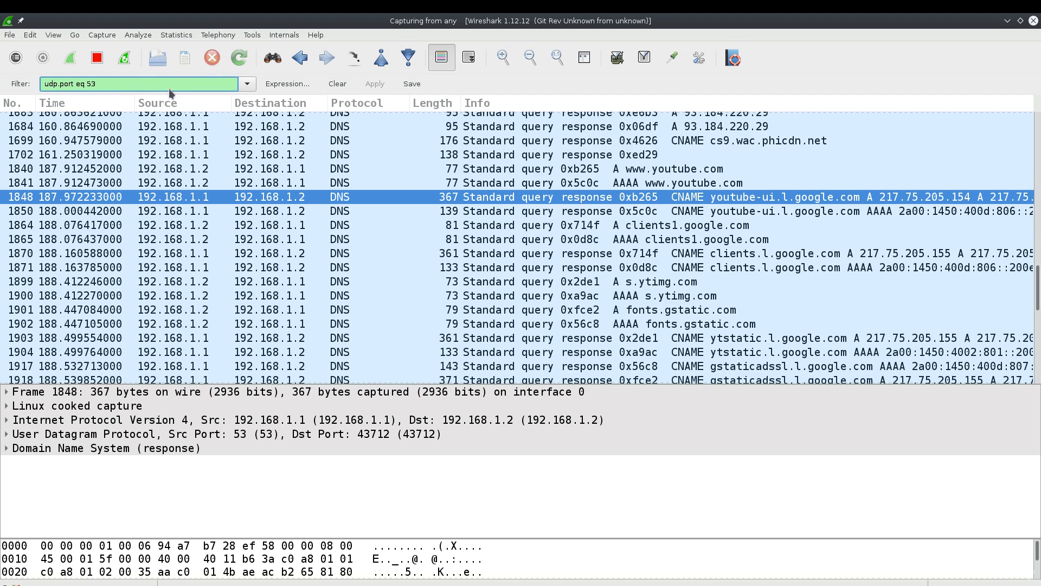
pyautogui.press('BackSpace')
pyautogui.press('BackSpace')
pyautogui.press('BackSpace')
pyautogui.press('BackSpace')
pyautogui.press('BackSpace')
pyautogui.press('BackSpace')
pyautogui.press('BackSpace')
pyautogui.press('BackSpace')
pyautogui.press('BackSpace')
pyautogui.press('BackSpace')
pyautogui.press('BackSpace')
pyautogui.press('BackSpace')
pyautogui.press('BackSpace')
pyautogui.press('BackSpace')
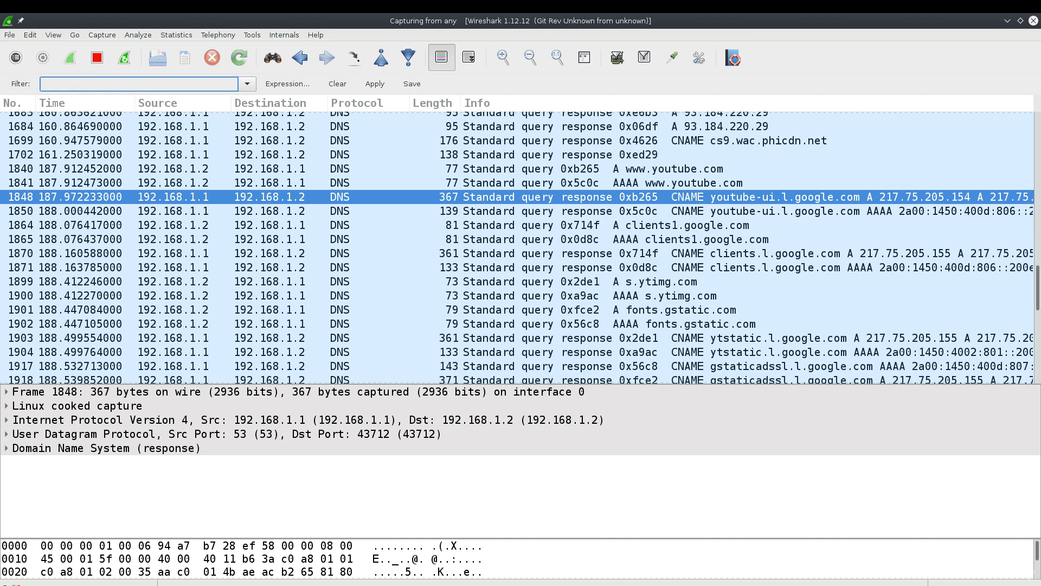
pyautogui.write('ip.')
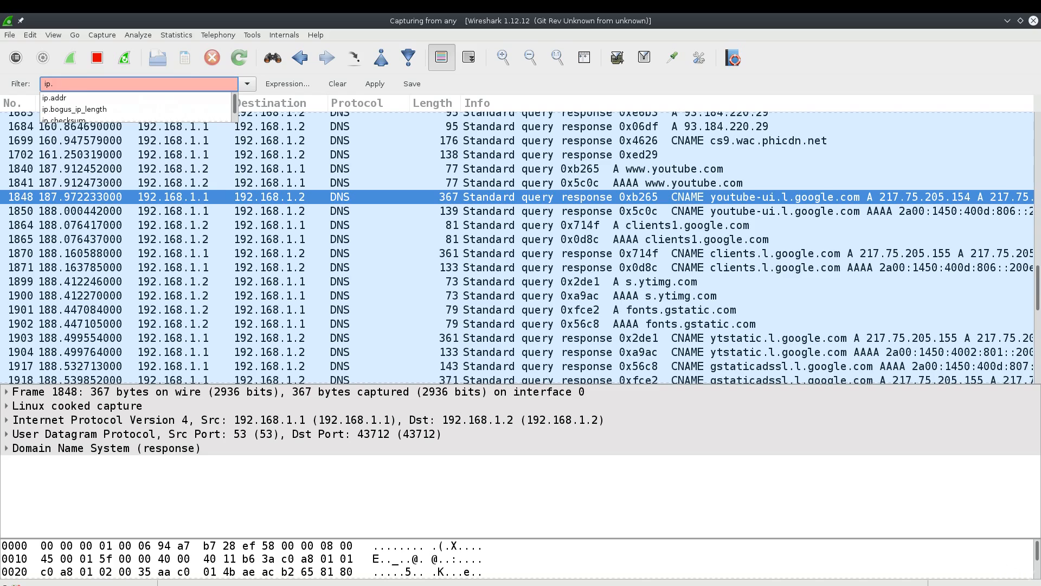
pyautogui.write('sr')
pyautogui.press('BackSpace')
pyautogui.press('BackSpace')
pyautogui.write('dst')
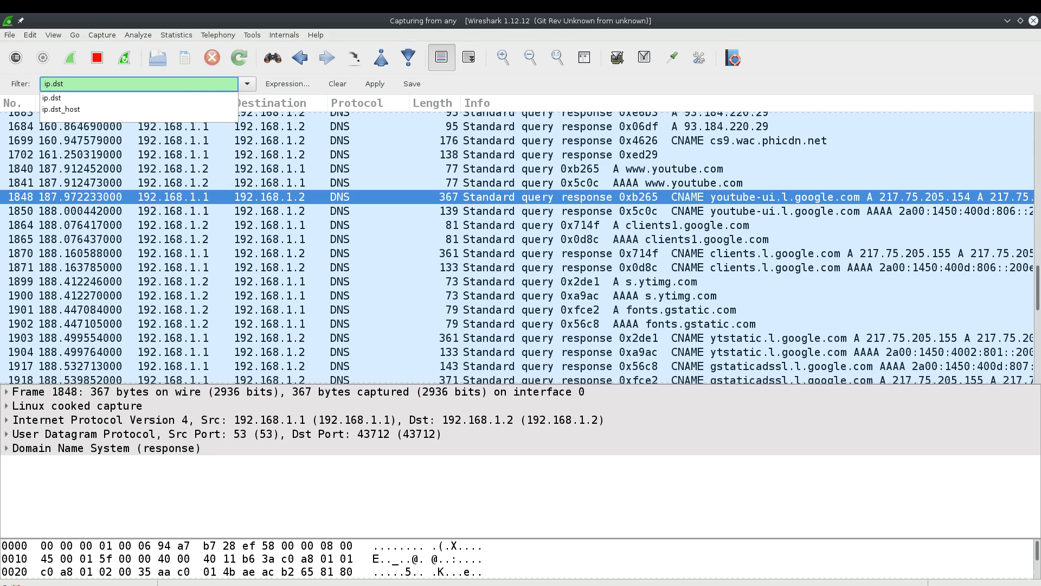
pyautogui.write(' ==')
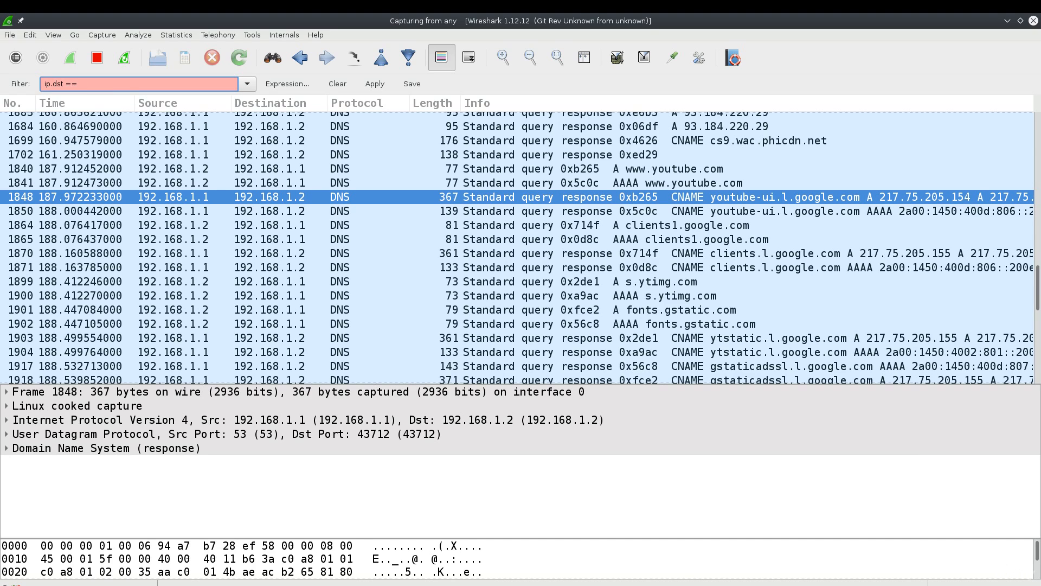
pyautogui.scroll(-12, 244, 241)
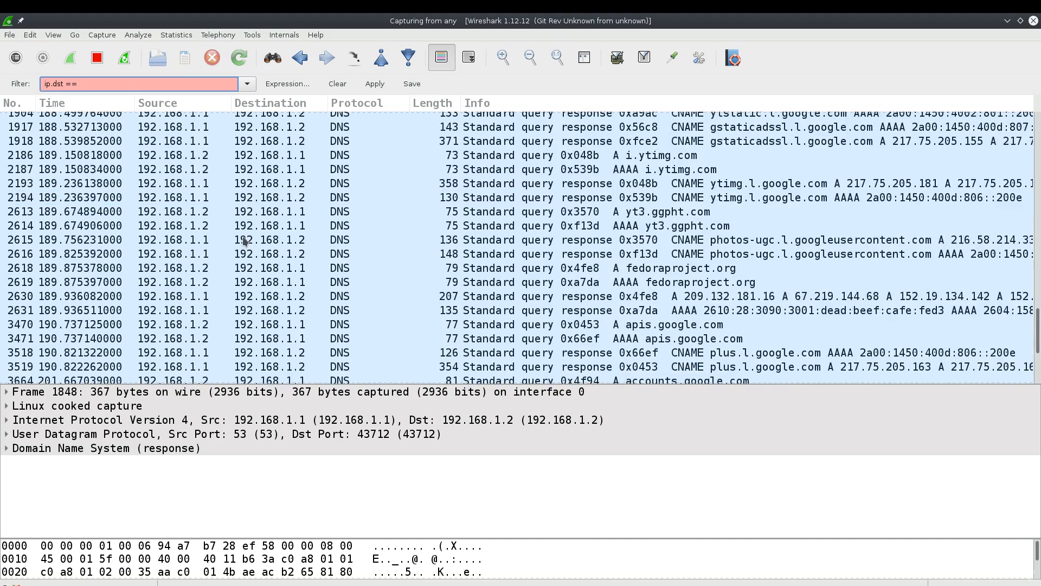
pyautogui.scroll(20, 244, 241)
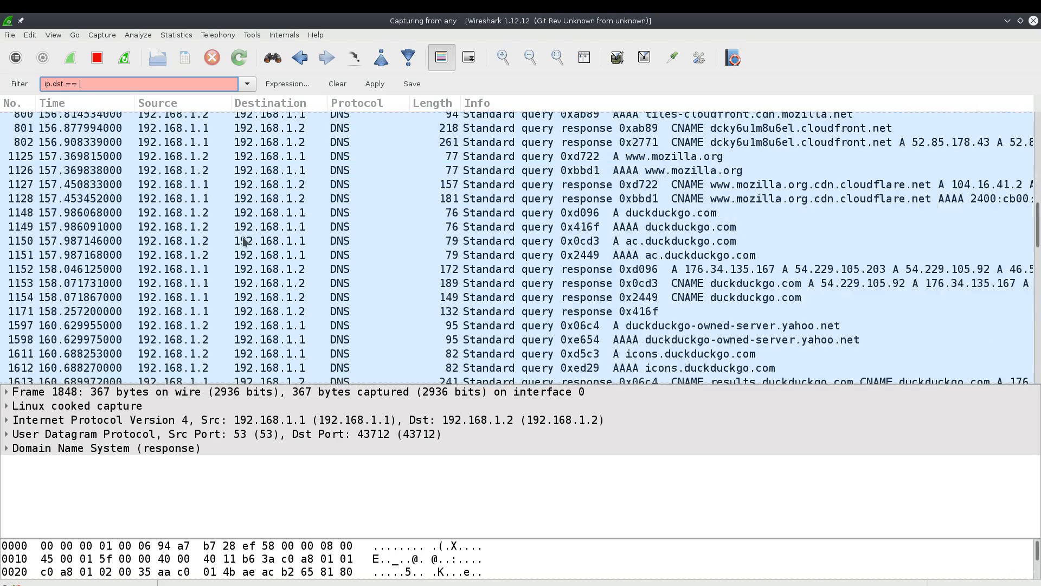
# Step: Clear the display filter, then enter and apply ip.dst == 54.229.105.92 to isolate packets sent to that address
pyautogui.click(337, 83)
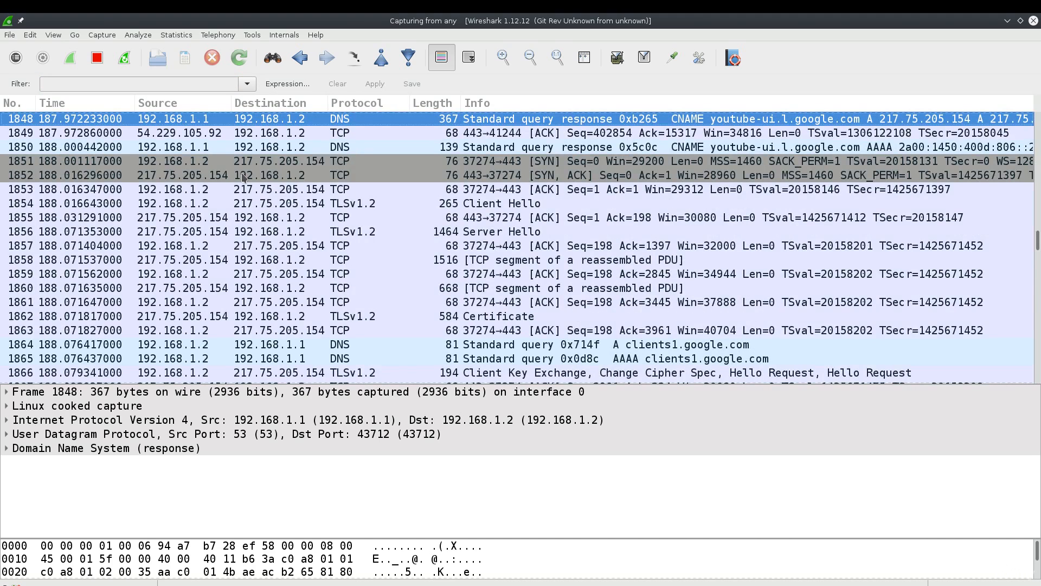
pyautogui.click(118, 82)
pyautogui.write('ip.dst')
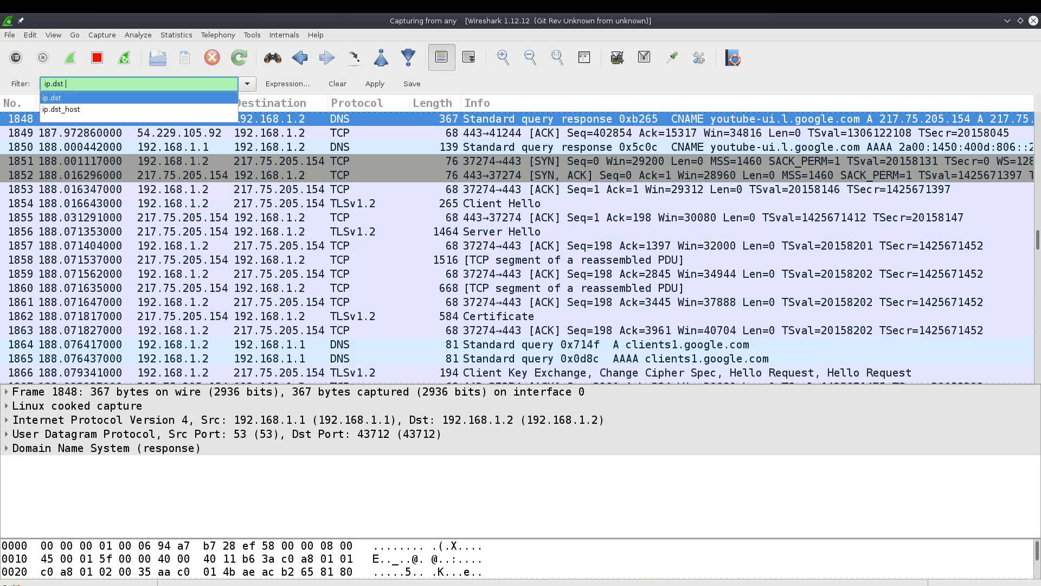
pyautogui.write(' =')
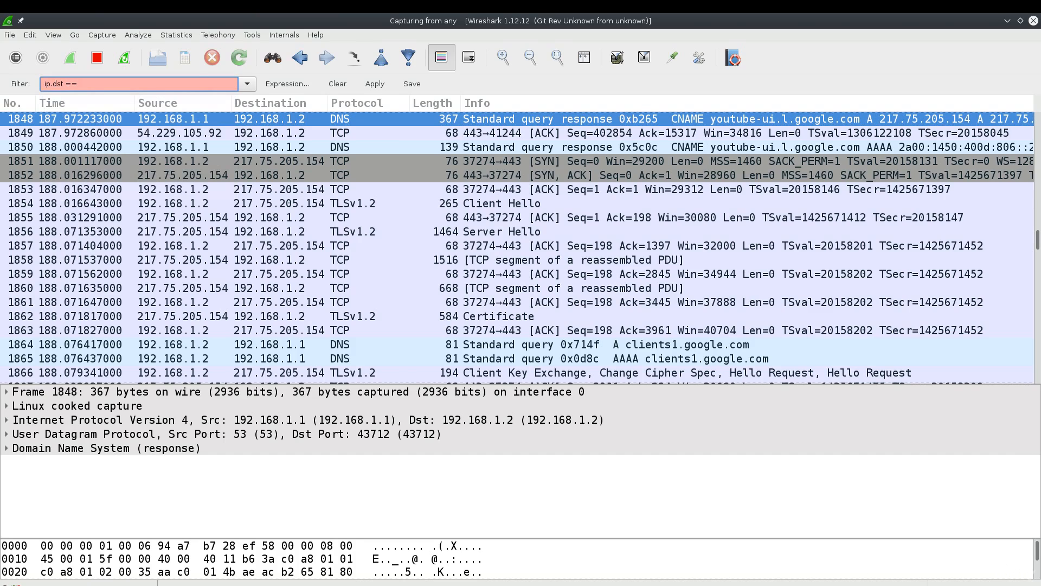
pyautogui.write('= 54.229.105.92')
pyautogui.press('Return')
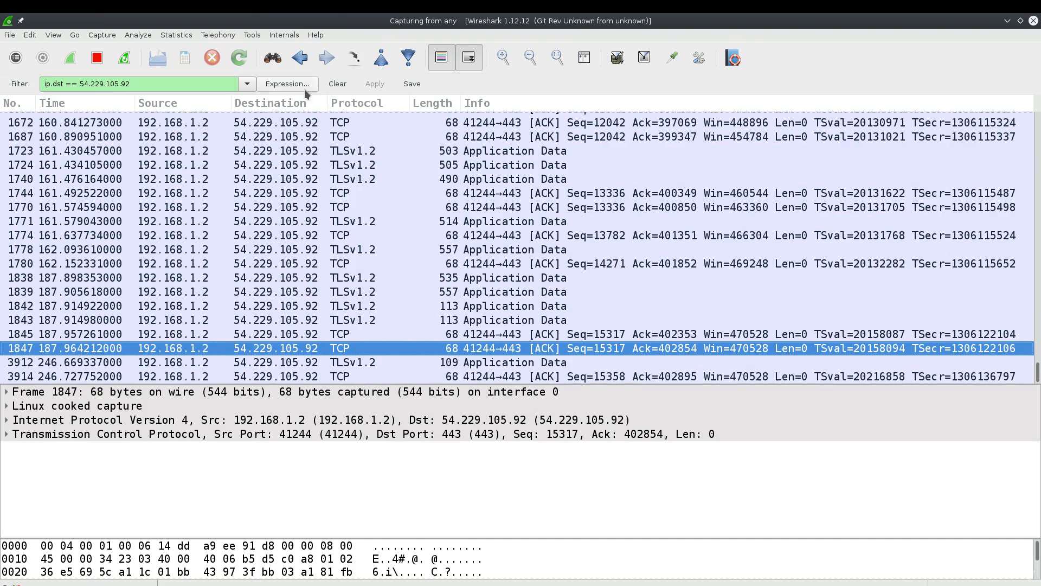
# Step: Examine the packets sent to 54.229.105.92, including the connection handshakes, resets, application data and duplicate acknowledgements
pyautogui.scroll(3, 306, 246)
pyautogui.scroll(20, 305, 246)
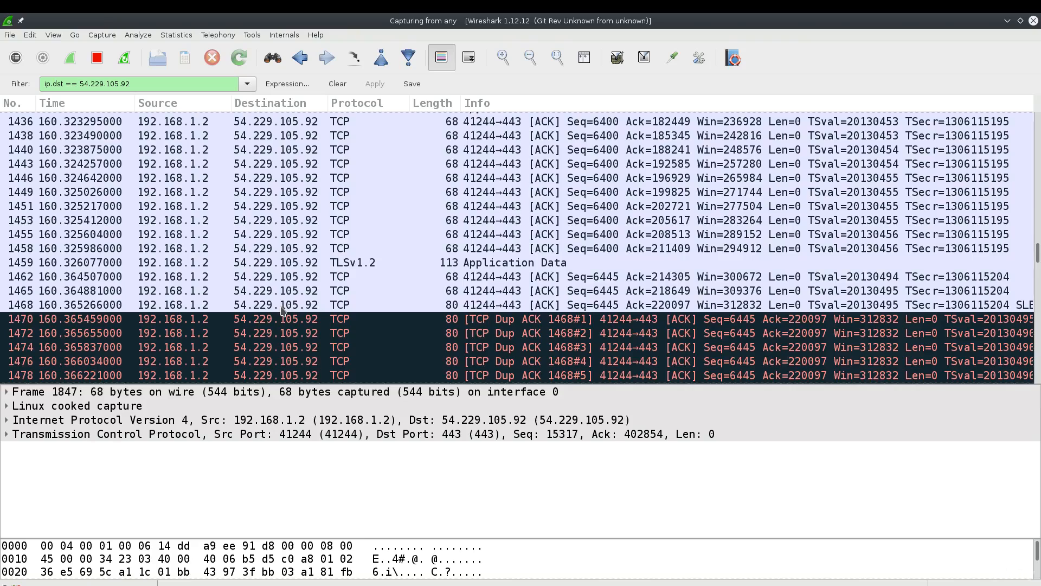
pyautogui.scroll(15, 282, 311)
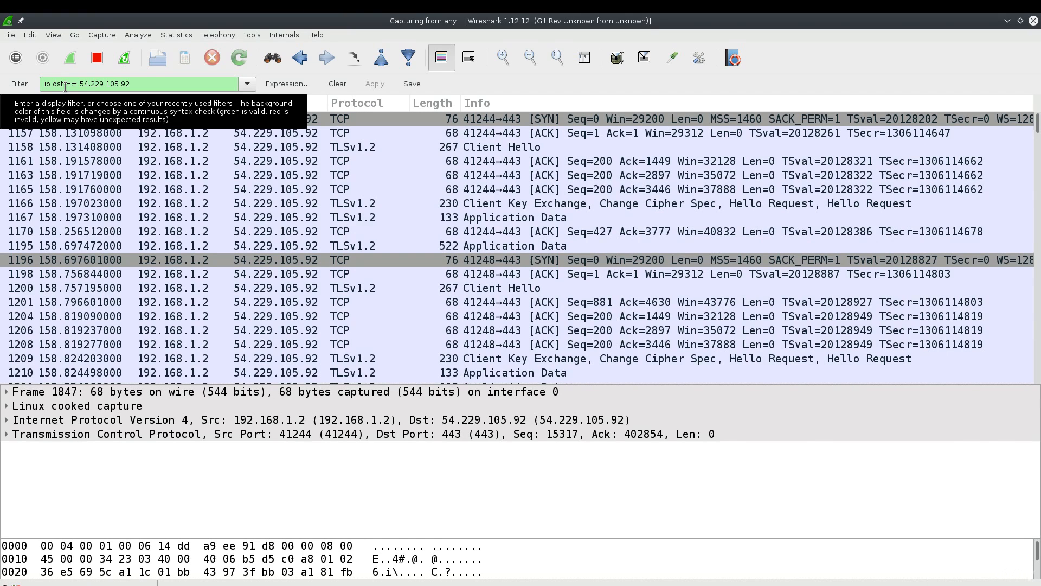
pyautogui.scroll(-9, 187, 155)
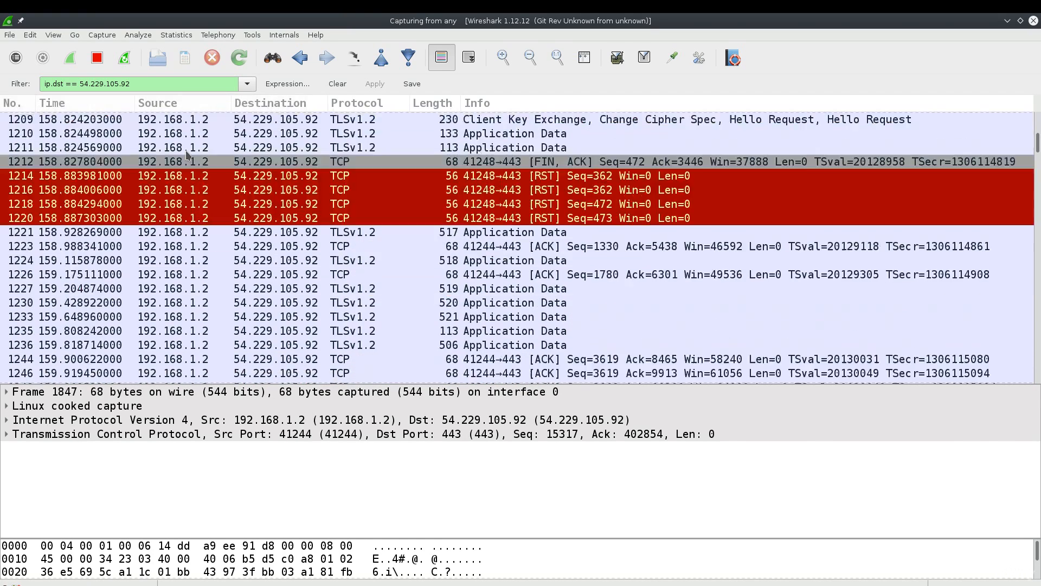
pyautogui.scroll(-4, 187, 155)
pyautogui.scroll(1, 188, 155)
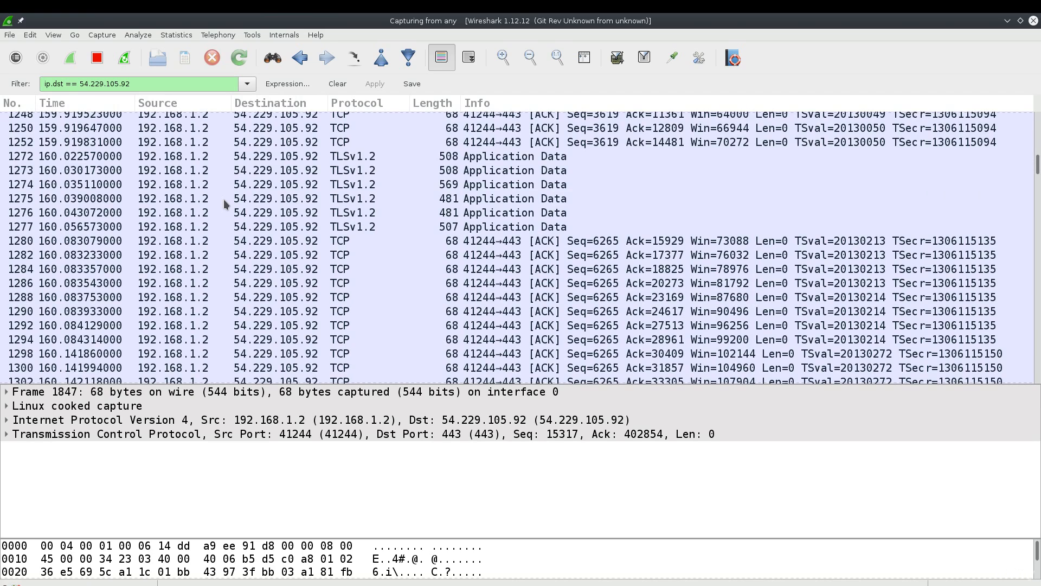
pyautogui.scroll(-20, 278, 219)
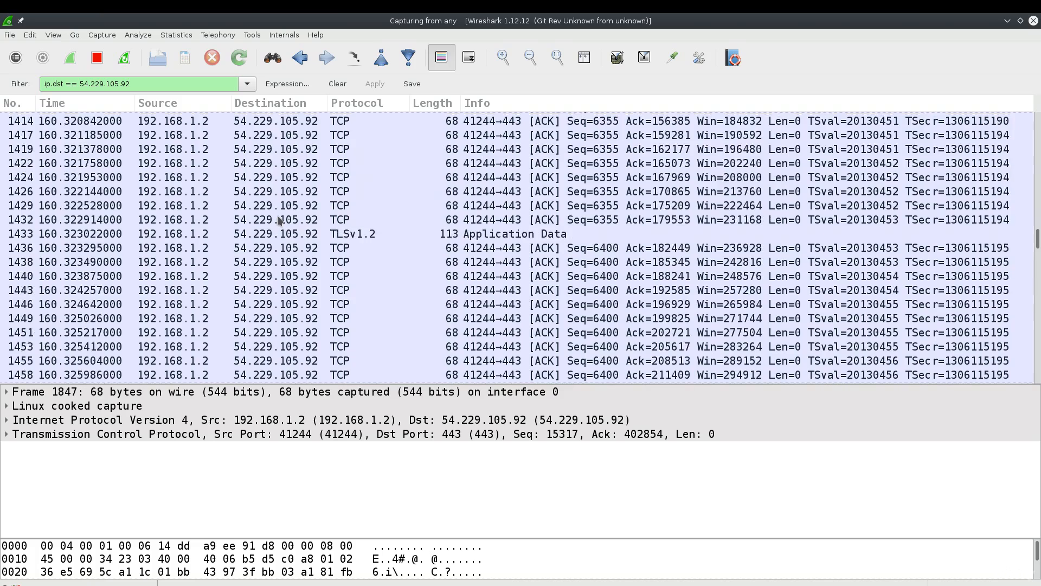
pyautogui.scroll(-16, 279, 220)
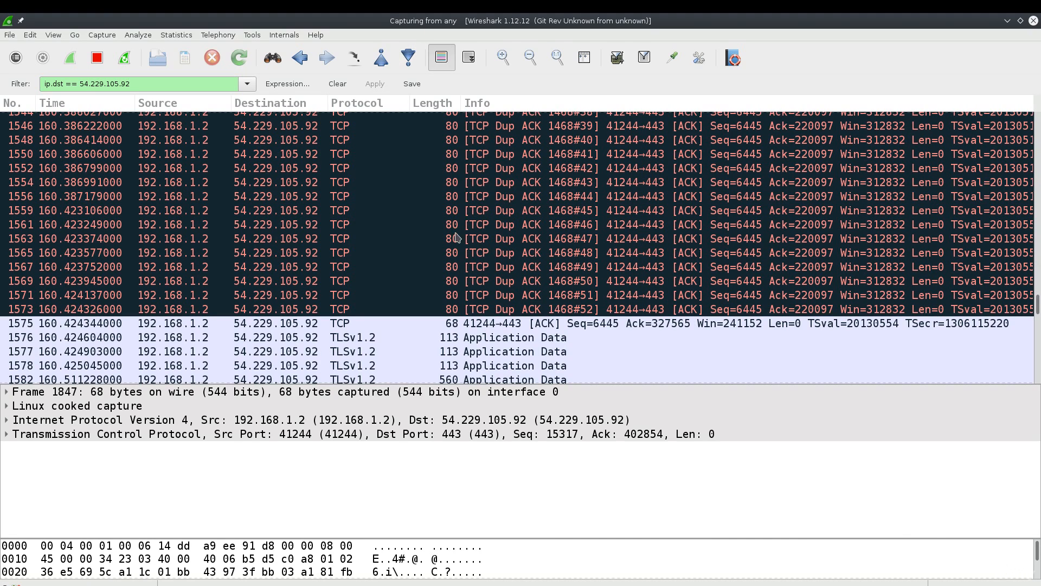
pyautogui.click(10, 34)
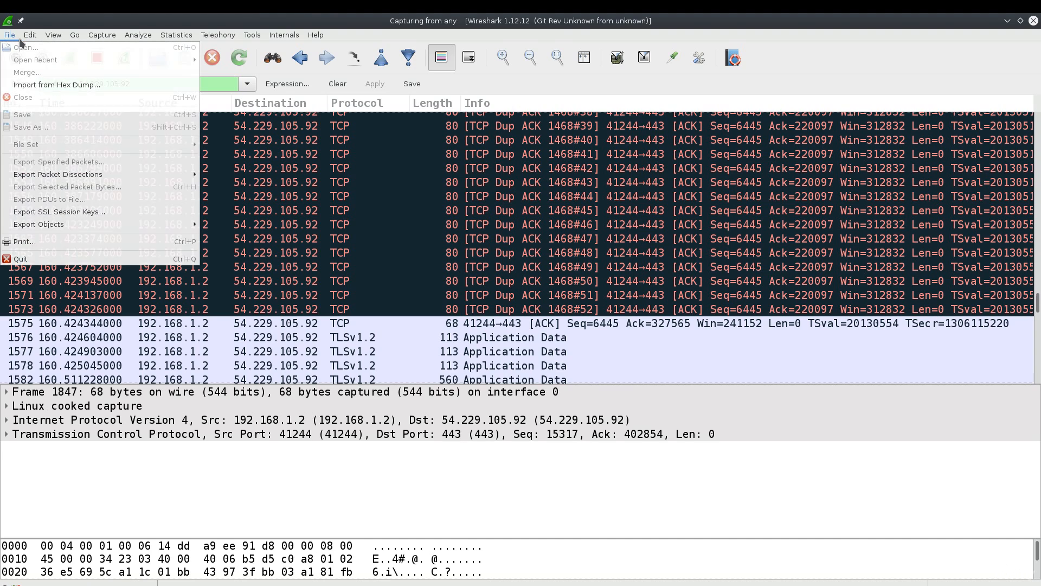
pyautogui.click(458, 237)
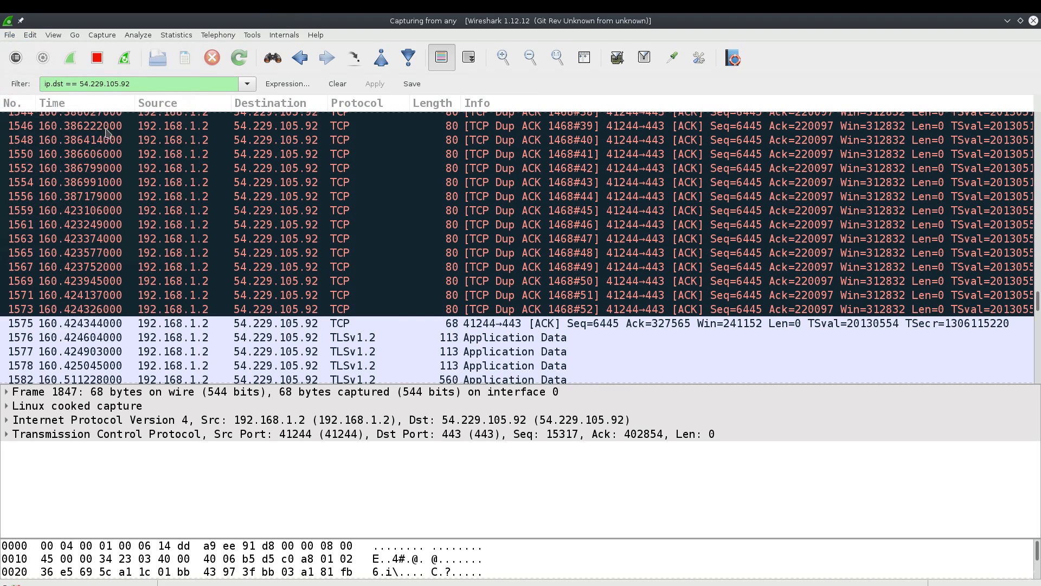
pyautogui.click(10, 36)
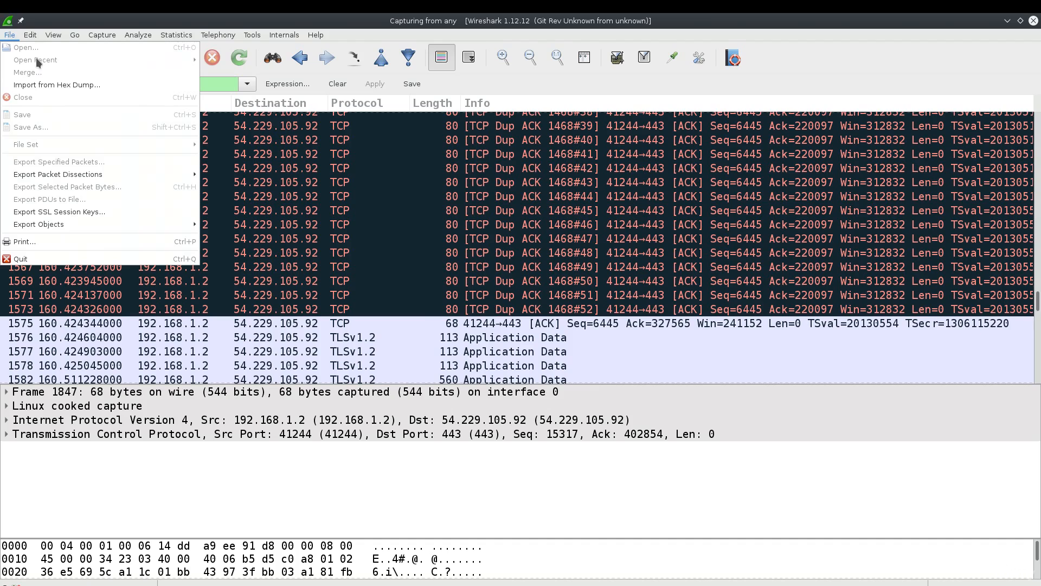
pyautogui.click(411, 196)
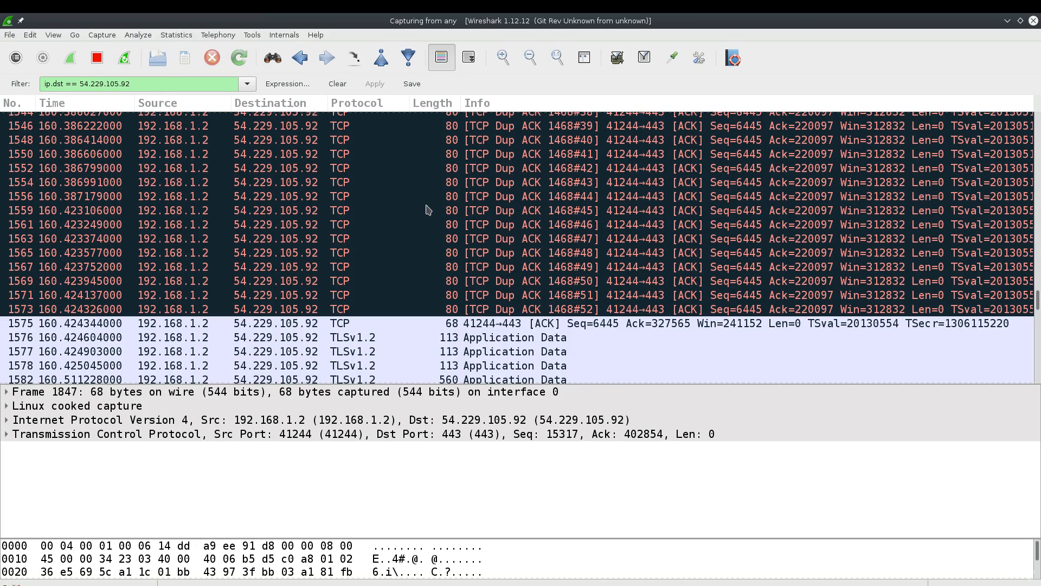
# Step: Restore the maximized capture window to its smaller floating size on the desktop
pyautogui.doubleClick(543, 24)
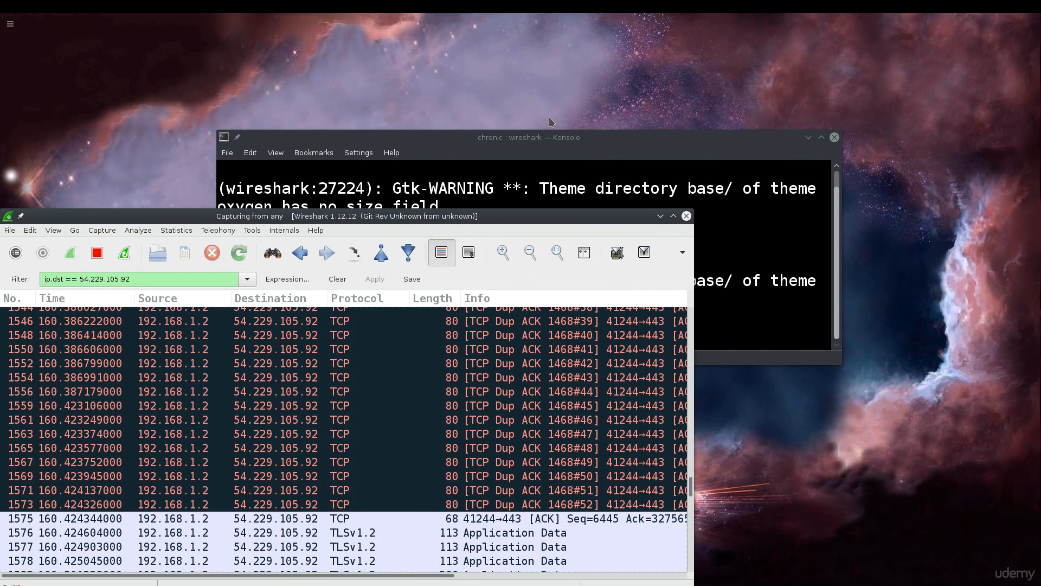
# Step: Move the capture window clear of the terminal and bring the terminal forward to examine its Gtk-WARNING output about the oxygen theme
pyautogui.moveTo(490, 222); pyautogui.dragTo(678, 347)
pyautogui.moveTo(504, 188); pyautogui.dragTo(556, 236)
pyautogui.moveTo(433, 263); pyautogui.dragTo(596, 335)
pyautogui.scroll(1, 597, 331)
pyautogui.scroll(-1, 597, 331)
pyautogui.click(551, 329)
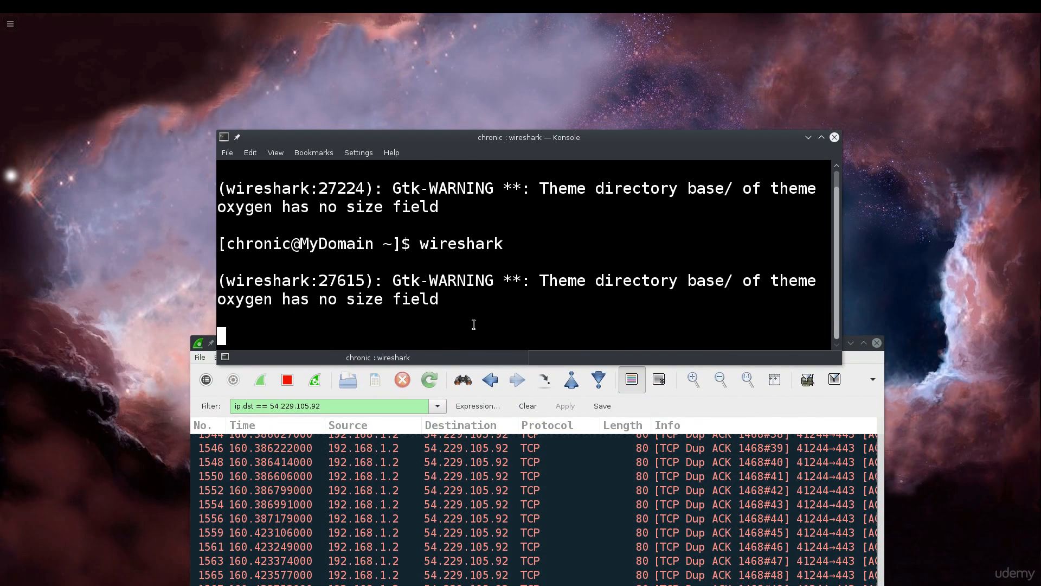
pyautogui.moveTo(419, 198); pyautogui.dragTo(429, 189)
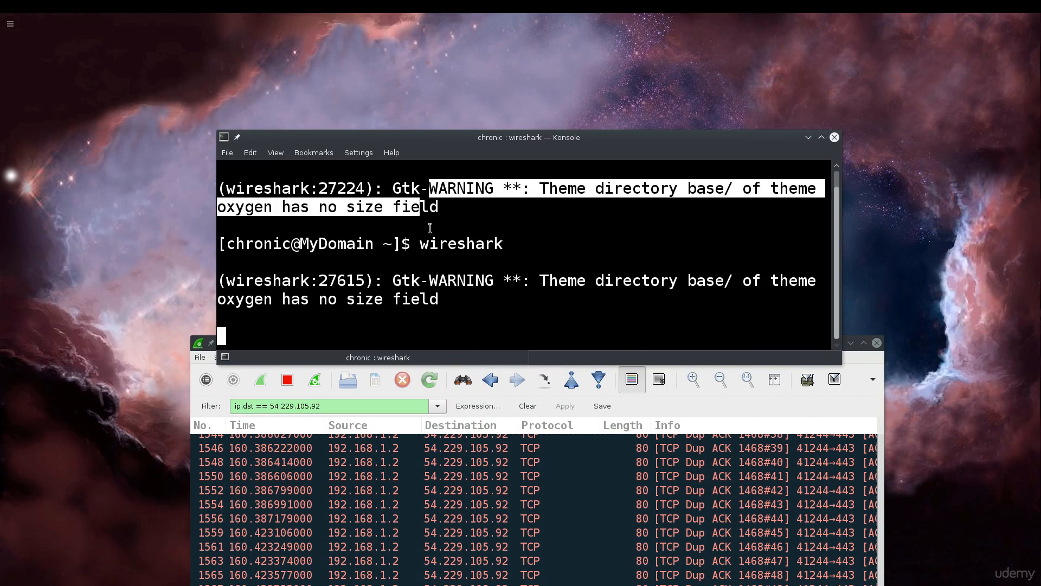
# Step: Bring the capture window back in front of the terminal and position it near the middle of the desktop, selecting packet 1575
pyautogui.click(705, 408)
pyautogui.moveTo(678, 349); pyautogui.dragTo(667, 156)
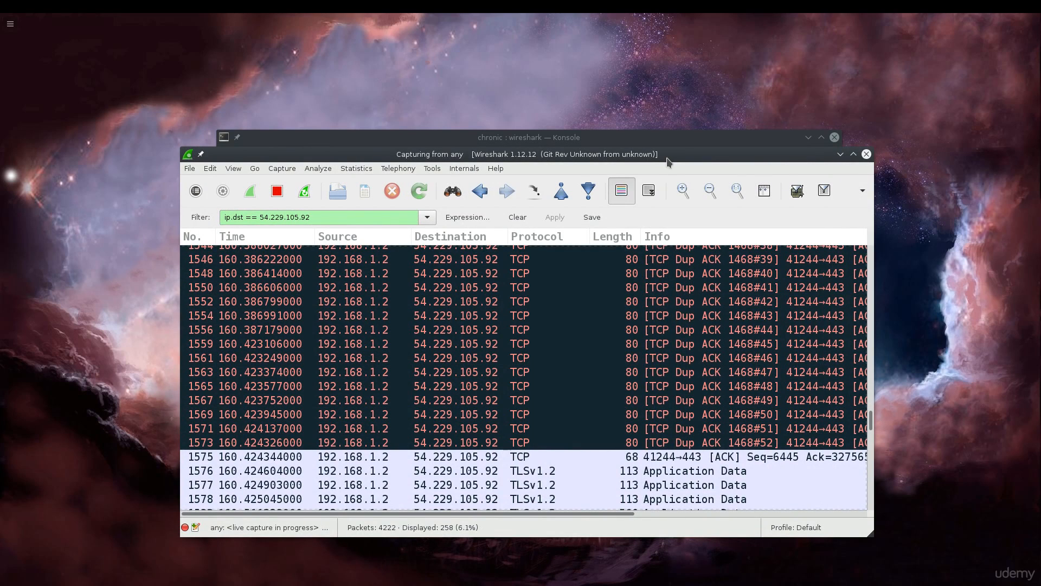
pyautogui.moveTo(667, 156); pyautogui.dragTo(645, 253)
pyautogui.click(267, 194)
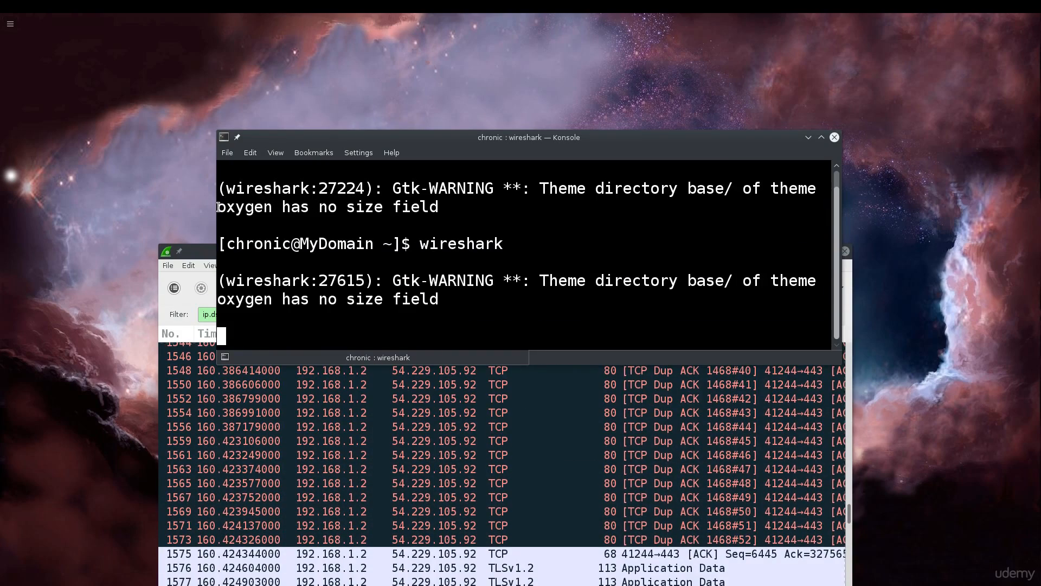
pyautogui.moveTo(218, 207); pyautogui.dragTo(293, 208)
pyautogui.click(589, 552)
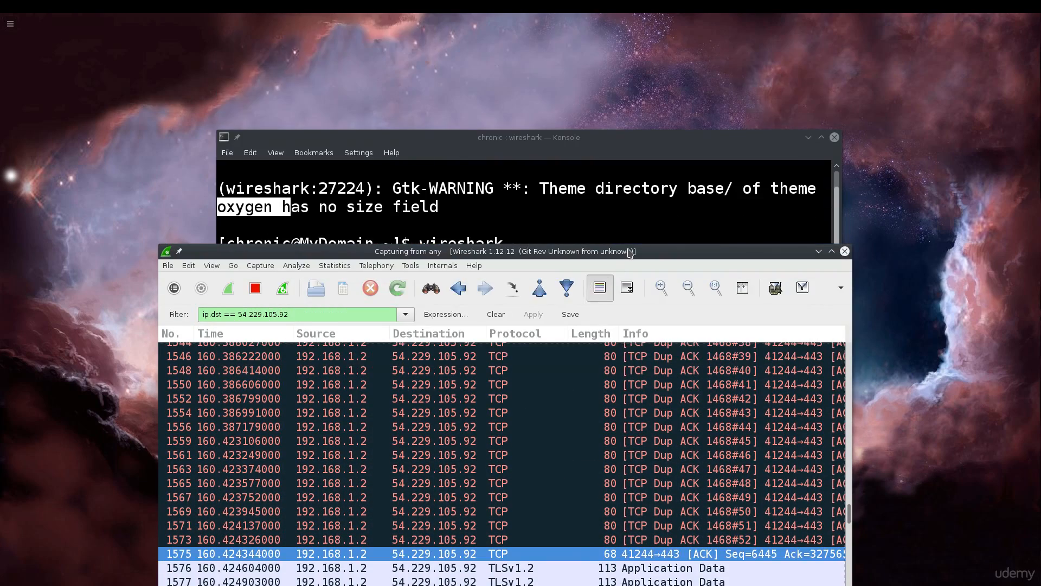
pyautogui.moveTo(628, 250); pyautogui.dragTo(625, 130)
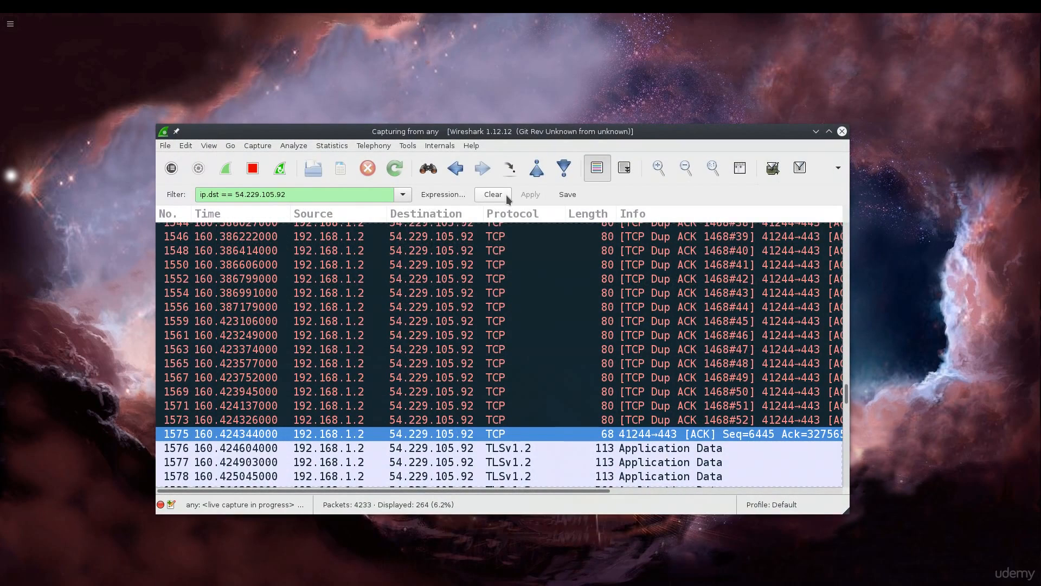